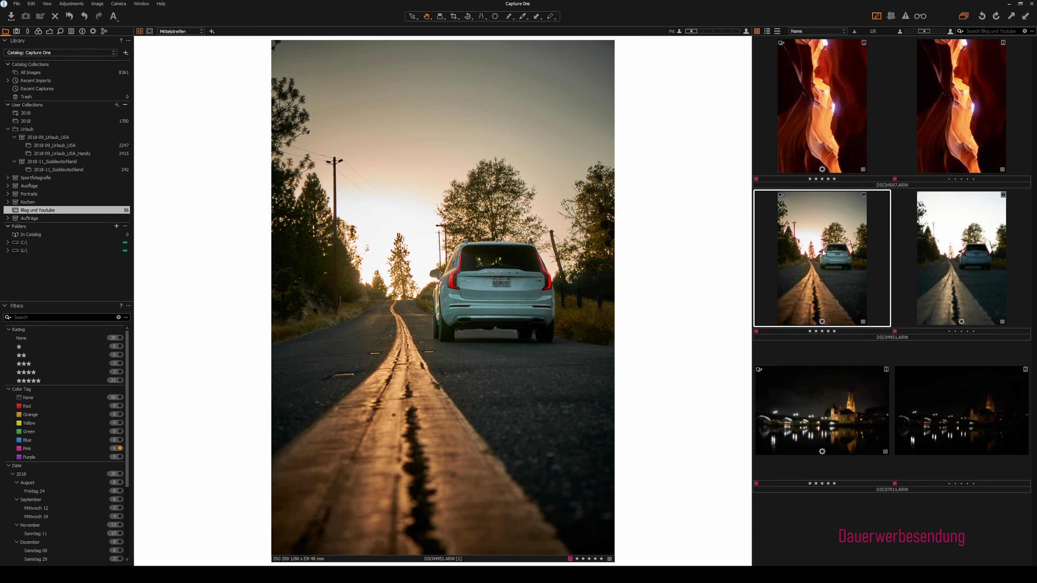
Step: Compare the edited and unedited variants of the road photo with the white car
{"action": "left_click", "coordinate": [955, 271]}
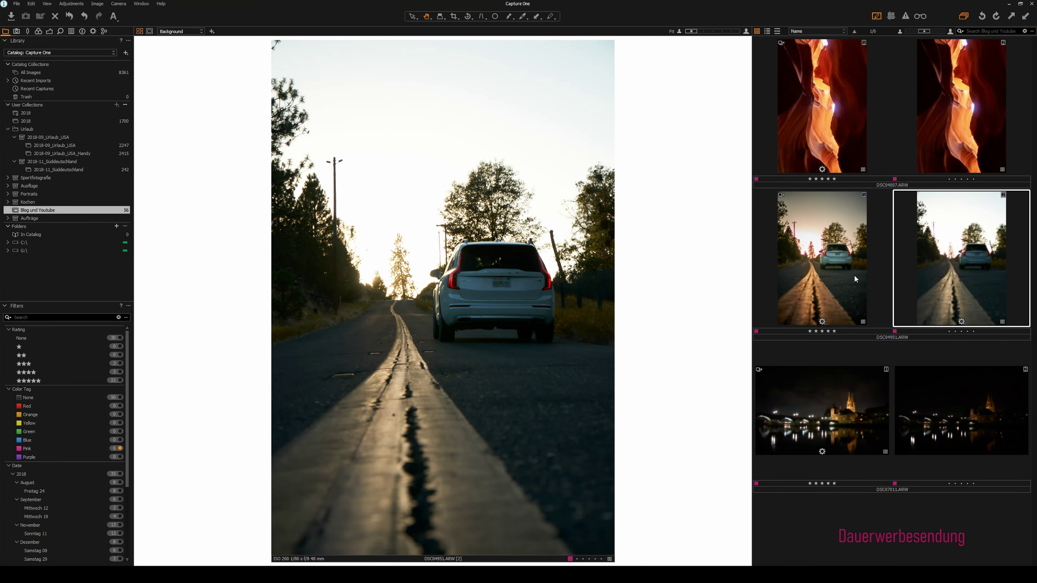
{"action": "left_click", "coordinate": [854, 275]}
{"action": "left_click", "coordinate": [928, 275]}
{"action": "left_click", "coordinate": [831, 265]}
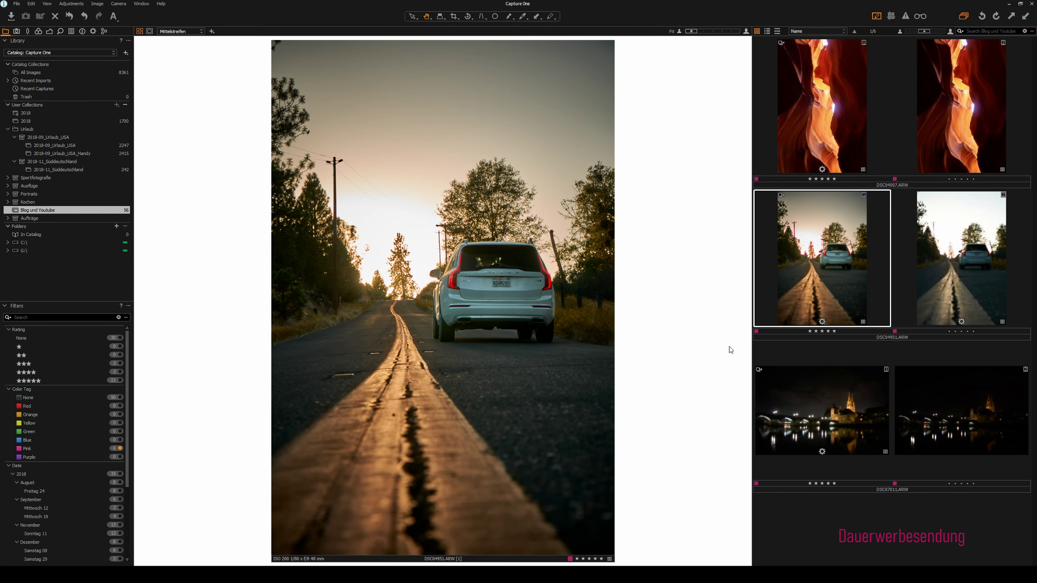
Step: Warm the white balance of the unedited road photo variant by raising its Kelvin value
{"action": "key", "text": "ctrl+4"}
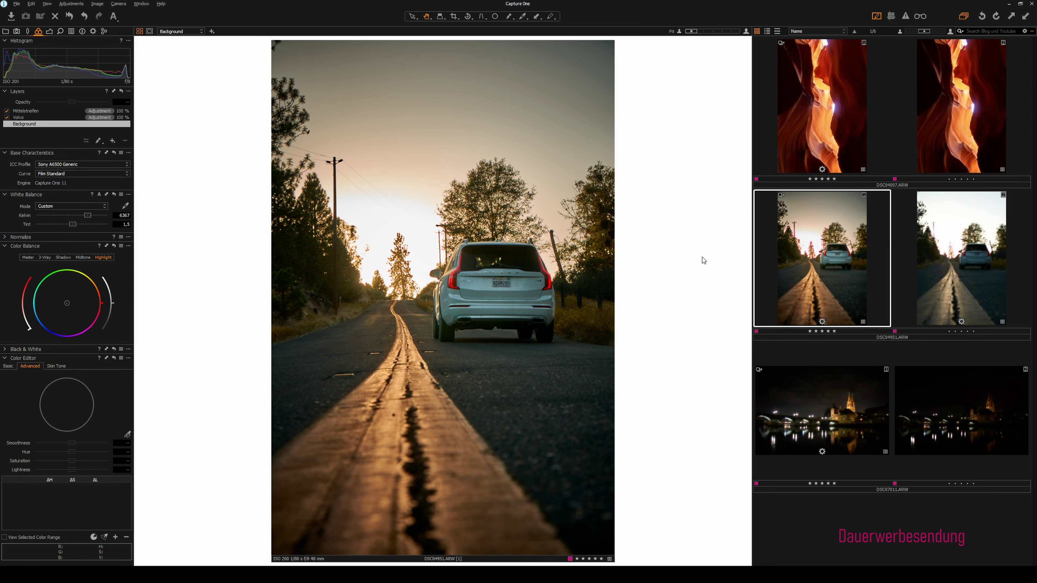
{"action": "left_click", "coordinate": [972, 265]}
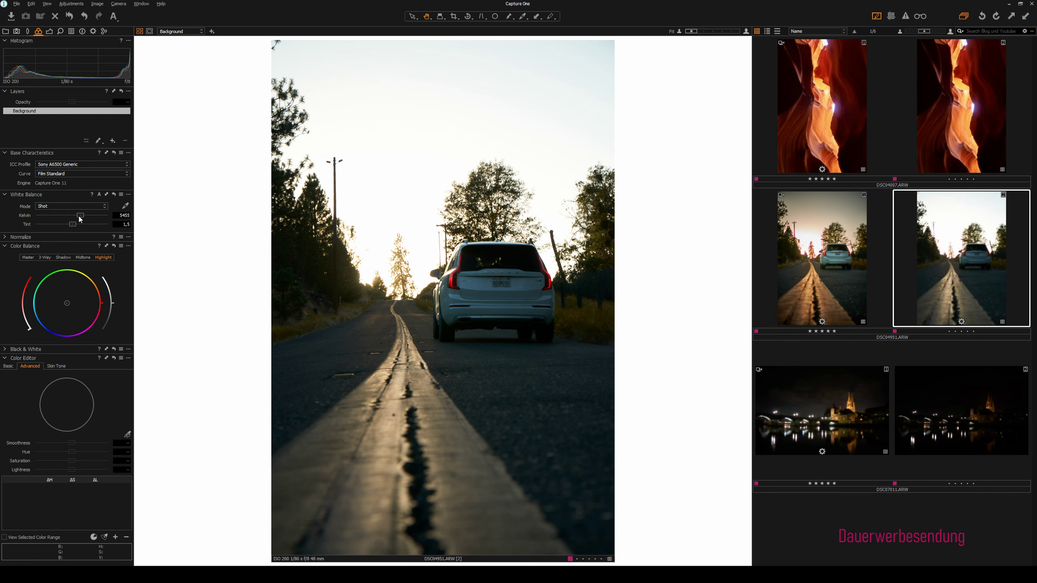
{"action": "left_click_drag", "start_coordinate": [80, 217], "coordinate": [82, 218]}
{"action": "left_click_drag", "start_coordinate": [90, 216], "coordinate": [90, 218]}
Step: Using the exposure warning as a guide, lower Exposure to -0.49 and set High Dynamic Range Highlight to 100
{"action": "left_click", "coordinate": [49, 32]}
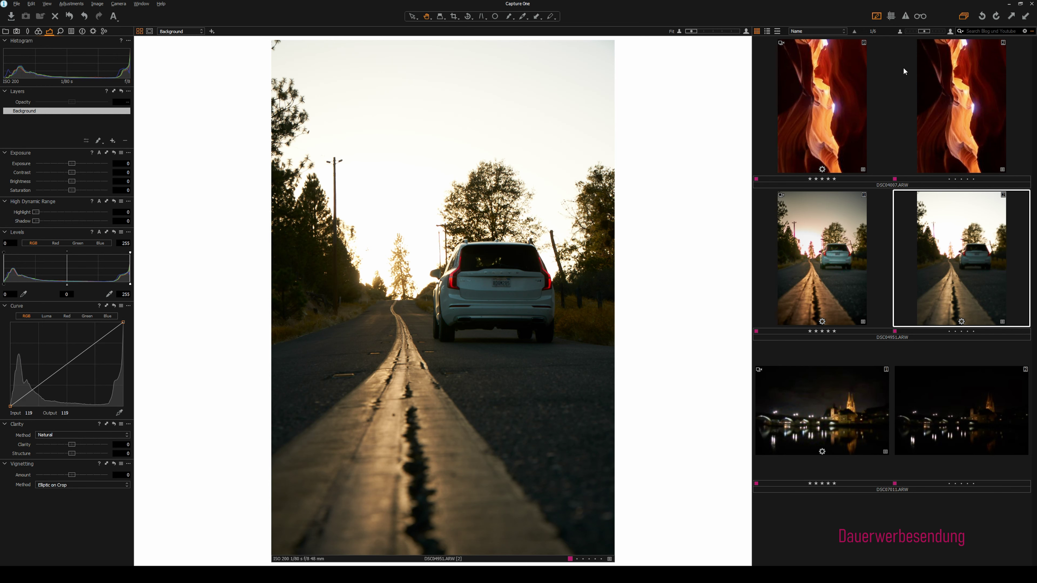
{"action": "left_click", "coordinate": [906, 18]}
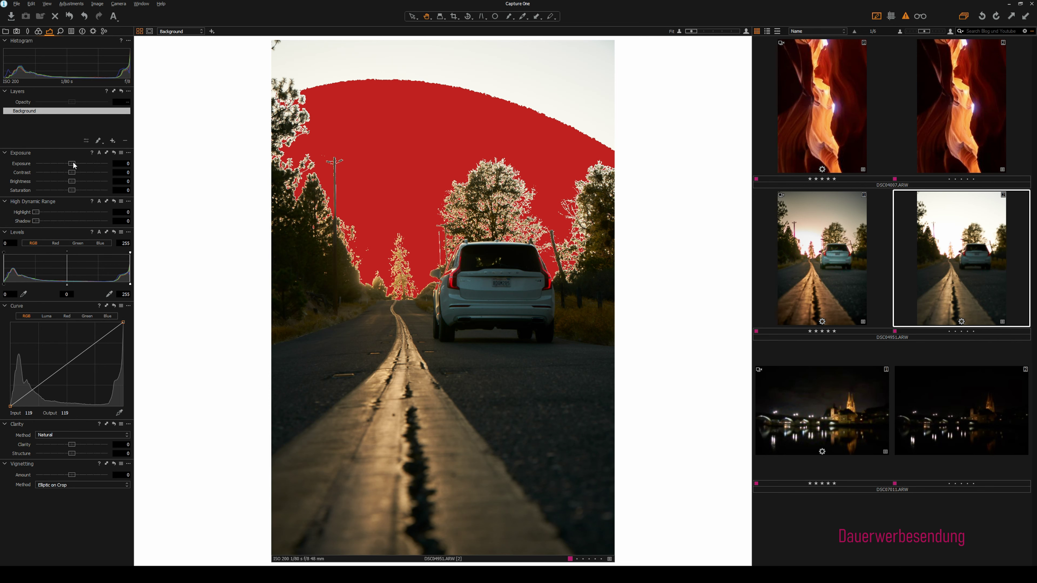
{"action": "left_click_drag", "start_coordinate": [74, 165], "coordinate": [68, 167]}
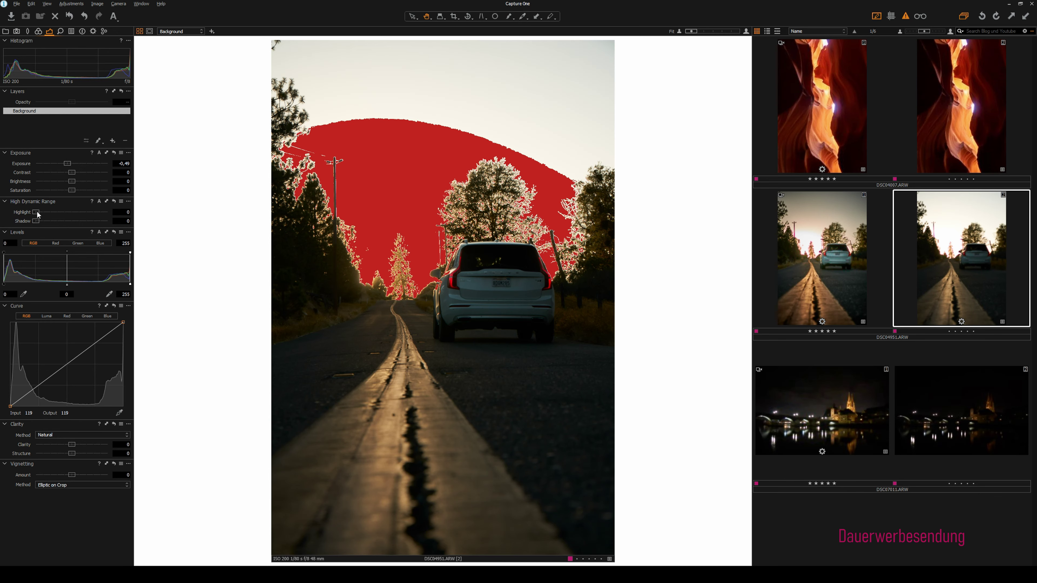
{"action": "left_click_drag", "start_coordinate": [36, 213], "coordinate": [115, 214]}
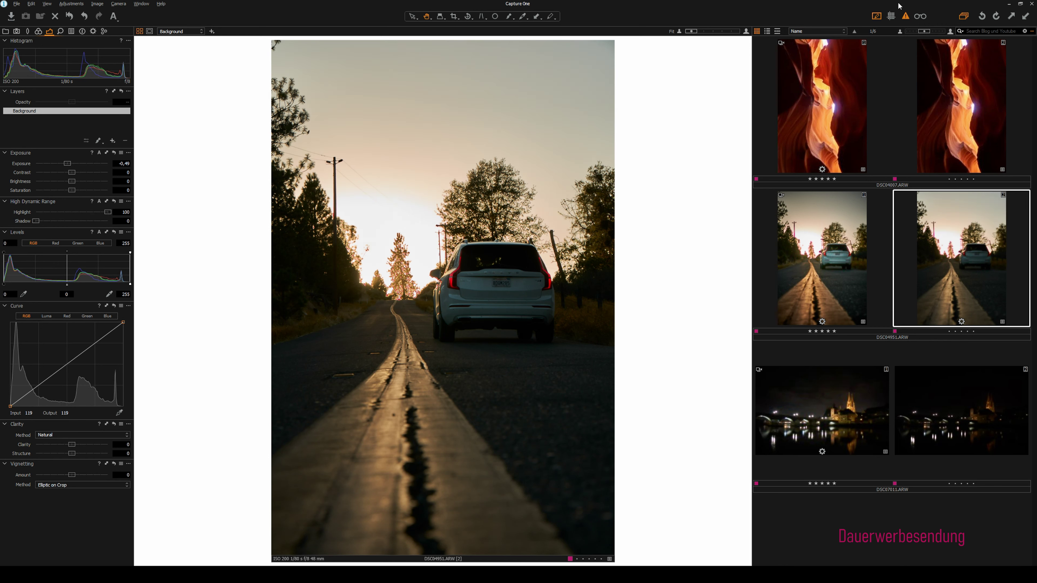
{"action": "left_click", "coordinate": [906, 16]}
{"action": "left_click_drag", "start_coordinate": [107, 211], "coordinate": [2, 221]}
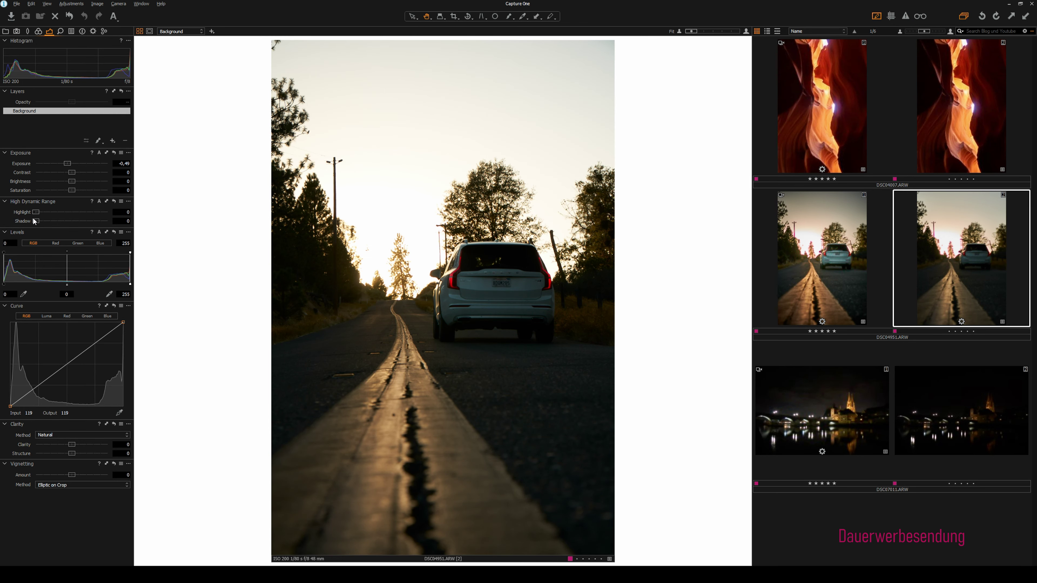
{"action": "key", "text": "ctrl+z"}
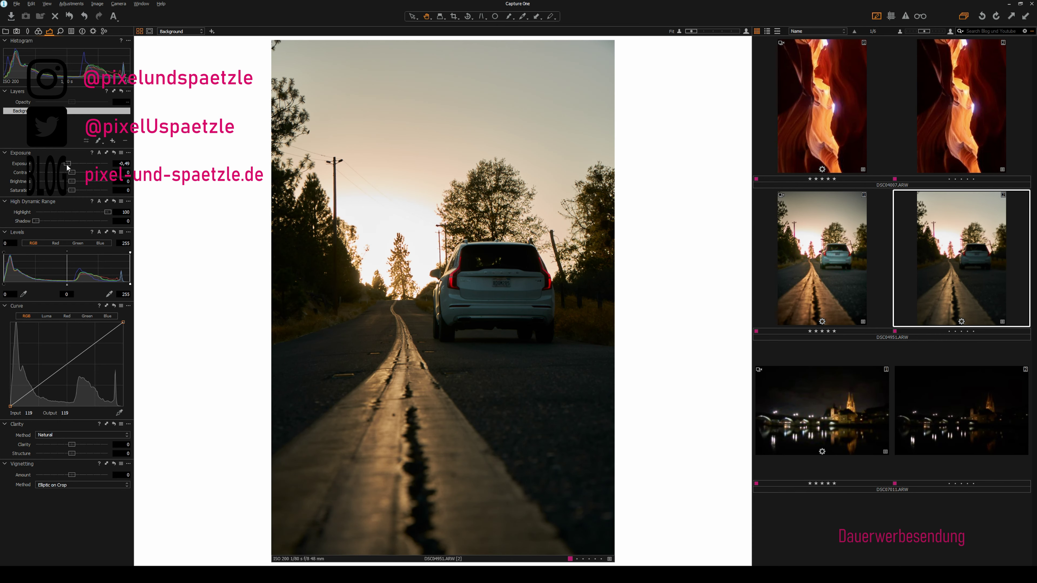
Step: Raise Shadow to 24, and auto-adjust the Levels with the white point set to 250
{"action": "left_click_drag", "start_coordinate": [35, 221], "coordinate": [52, 222]}
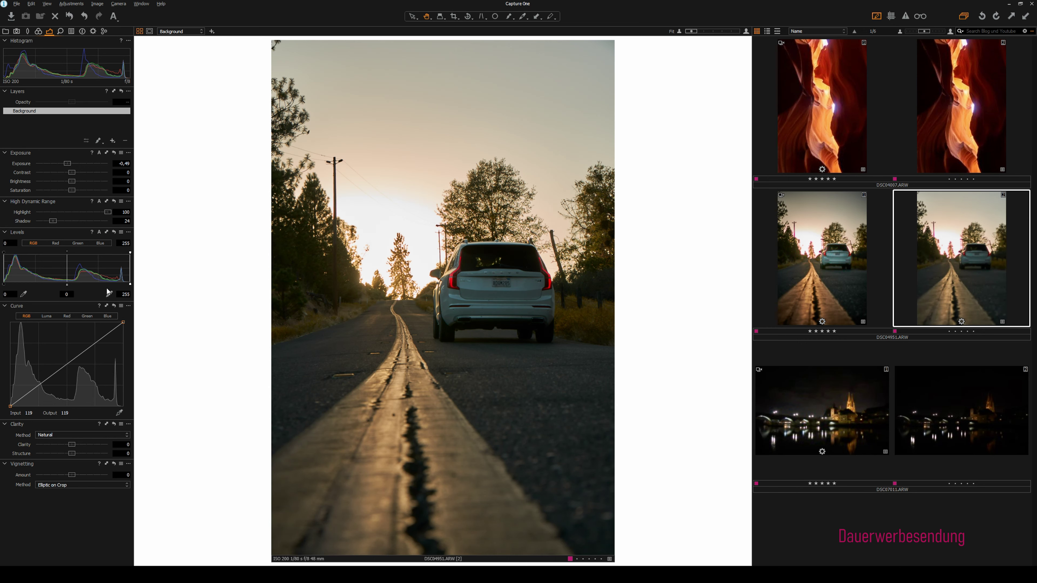
{"action": "left_click", "coordinate": [99, 233]}
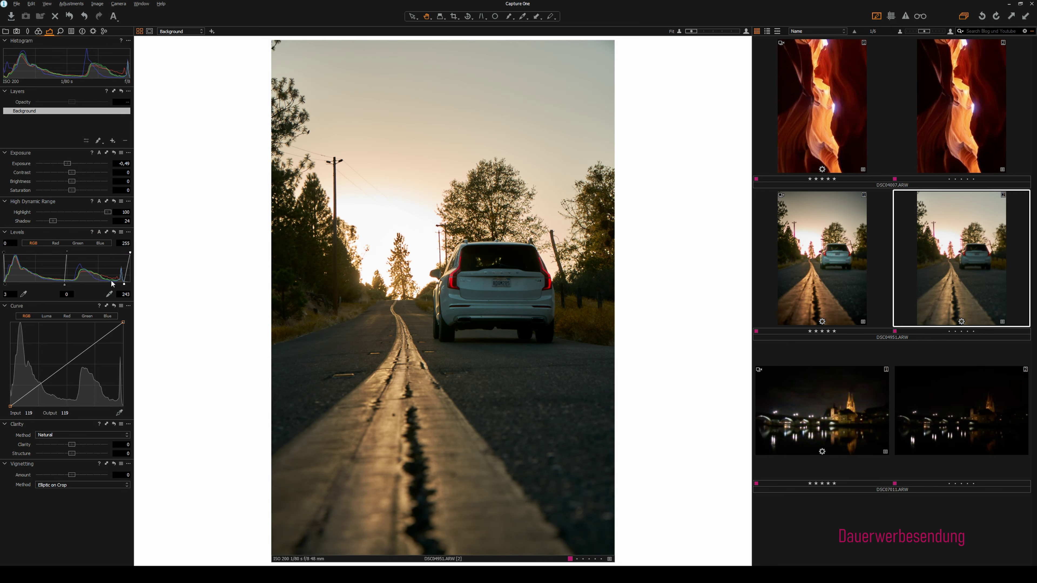
{"action": "left_click_drag", "start_coordinate": [124, 284], "coordinate": [128, 287]}
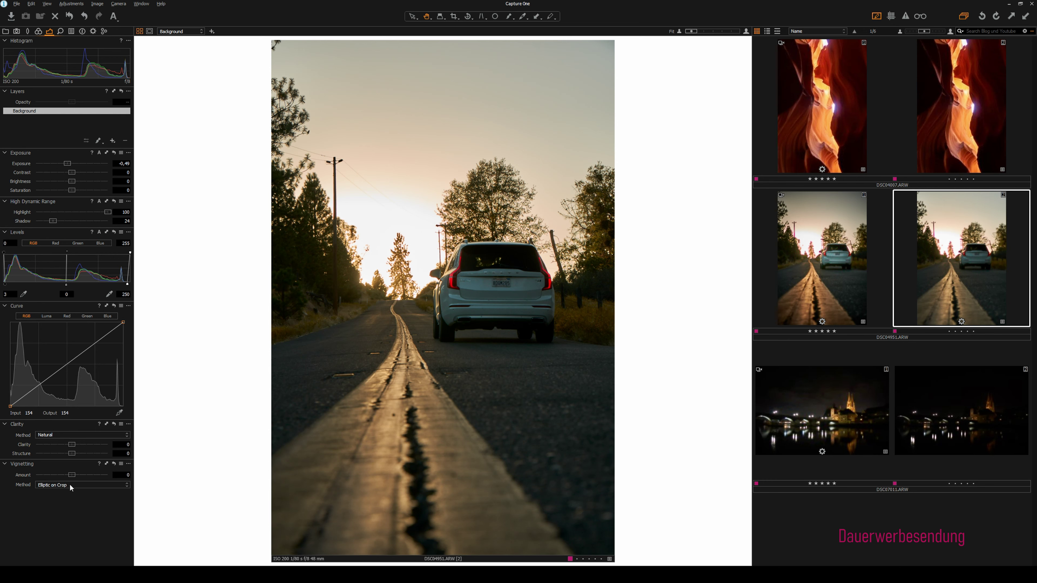
Step: Set Clarity to 29, Structure to 12 and the vignetting amount to -1.71, and raise Shadow to 57
{"action": "left_click_drag", "start_coordinate": [74, 446], "coordinate": [84, 449]}
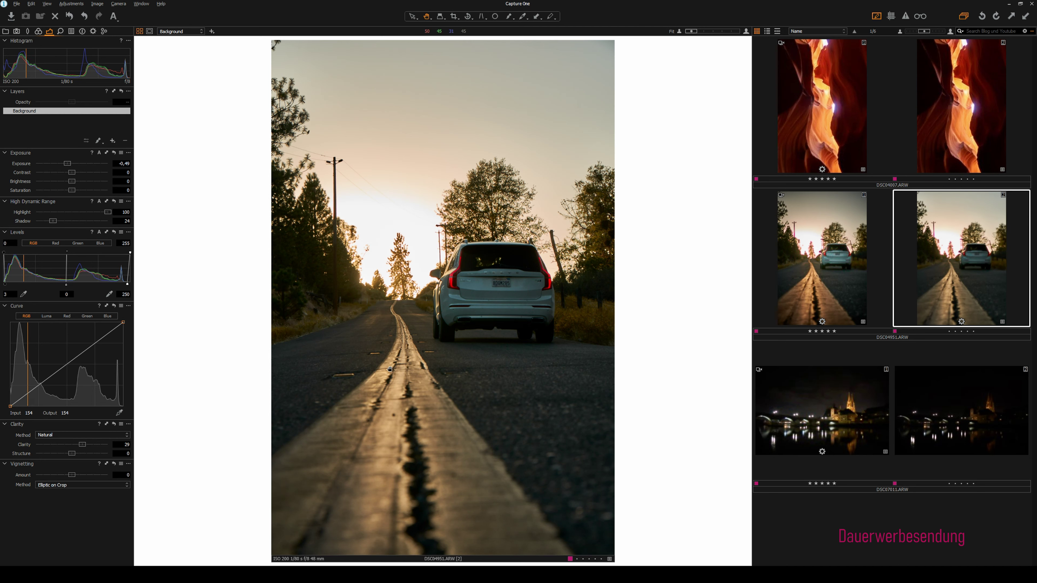
{"action": "left_click_drag", "start_coordinate": [72, 453], "coordinate": [57, 479]}
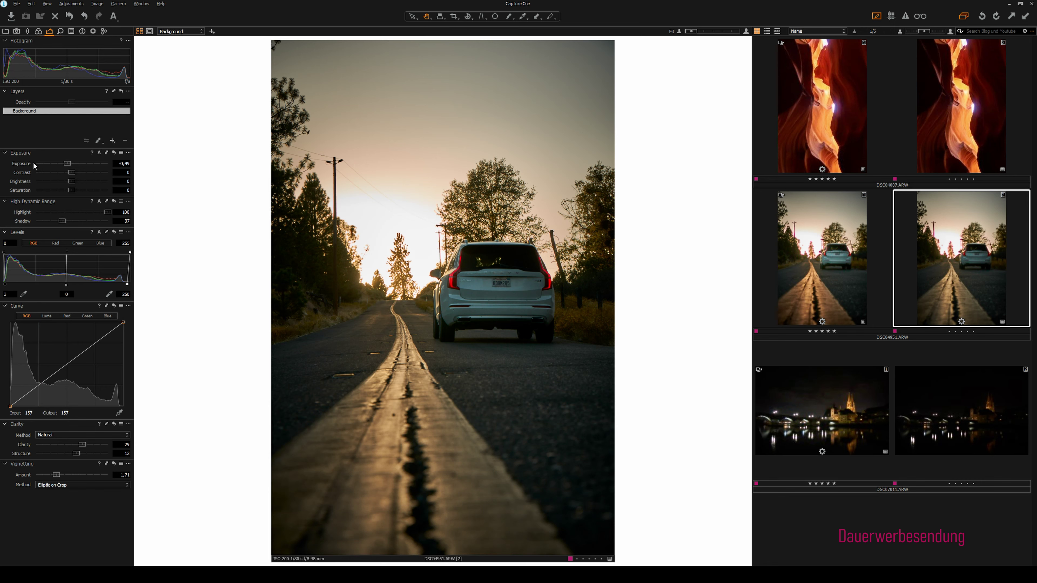
Step: Add a new adjustment layer and name it Auto
{"action": "left_click", "coordinate": [113, 141]}
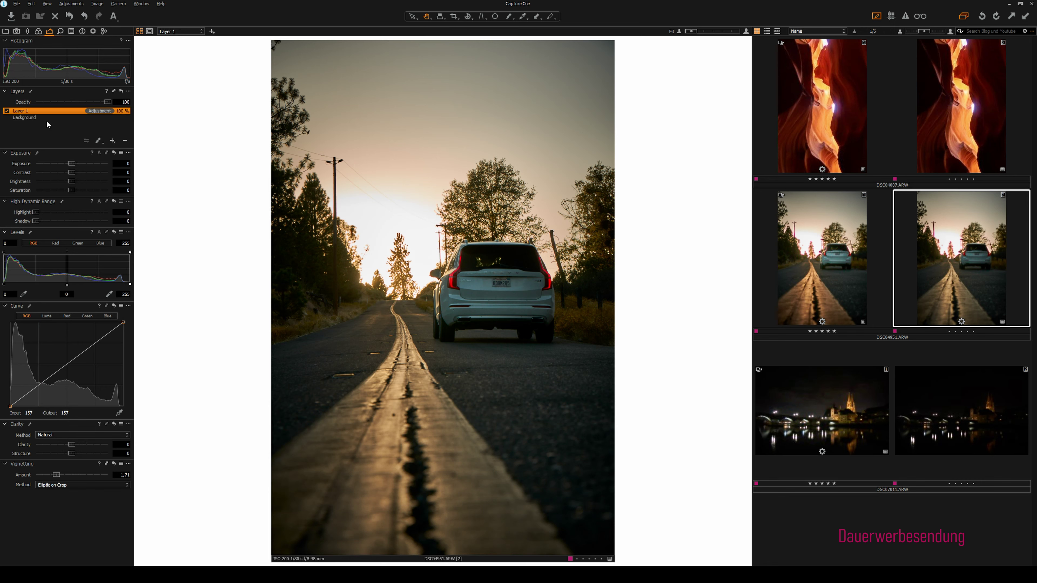
{"action": "double_click", "coordinate": [21, 111]}
{"action": "type", "text": "Auto"}
{"action": "key", "text": "Return"}
Step: Fill the Auto layer's mask and raise the layer's Exposure to 0.49
{"action": "right_click", "coordinate": [16, 113]}
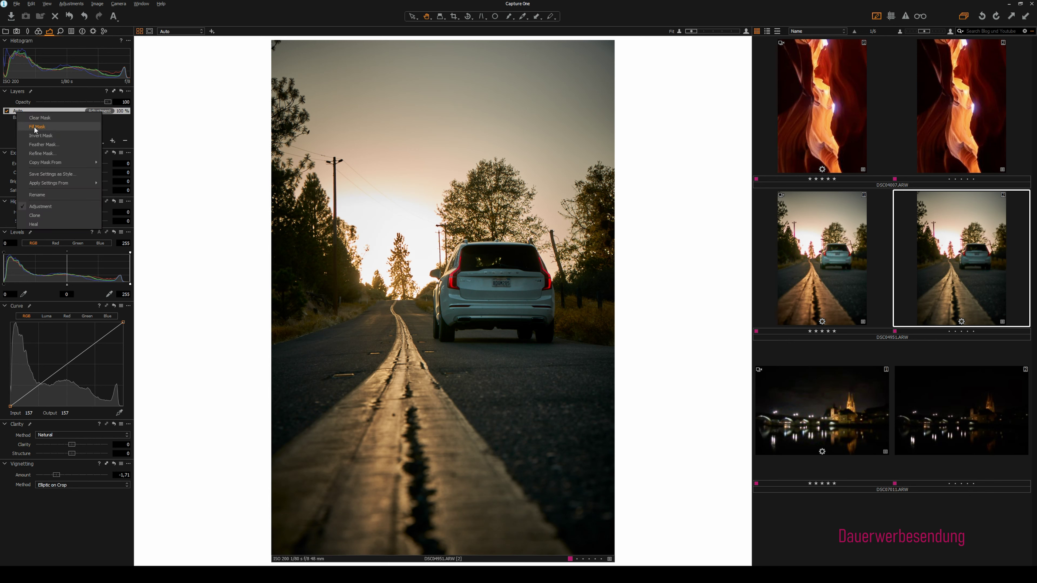
{"action": "left_click", "coordinate": [35, 128]}
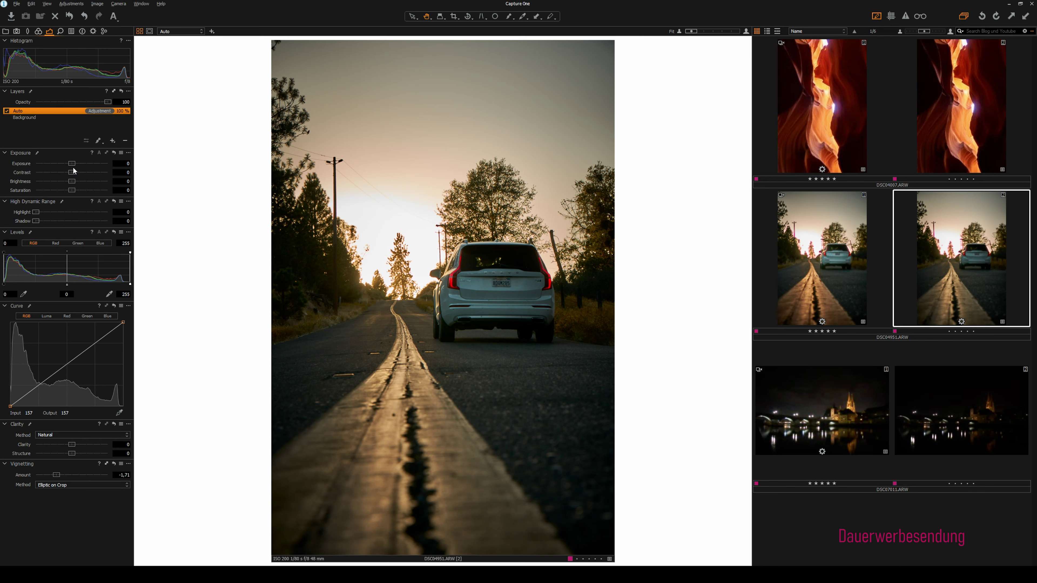
{"action": "left_click_drag", "start_coordinate": [73, 163], "coordinate": [76, 163]}
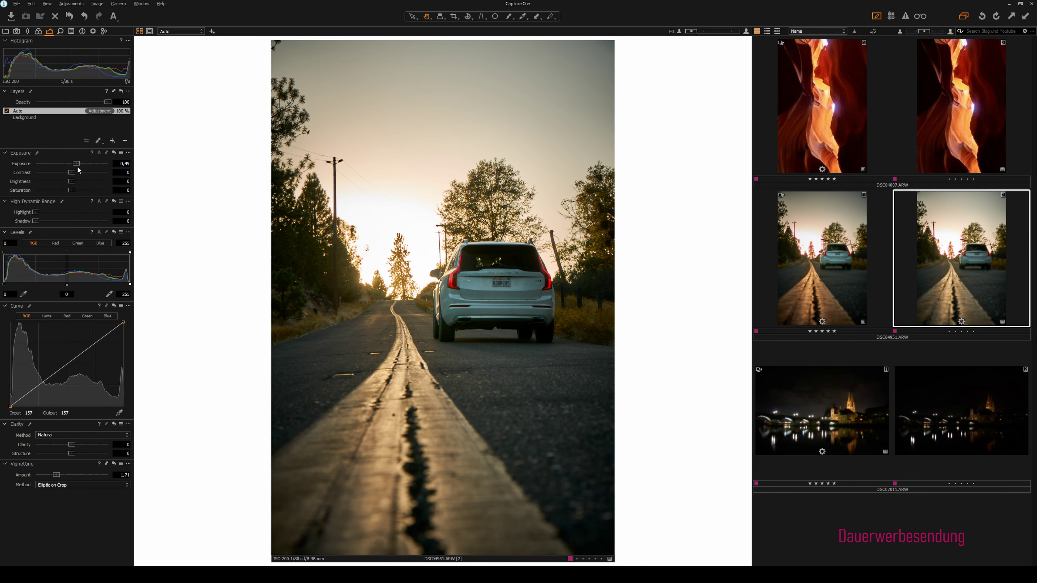
Step: Clear the mask of the Auto layer
{"action": "left_click", "coordinate": [18, 111]}
{"action": "right_click", "coordinate": [18, 112]}
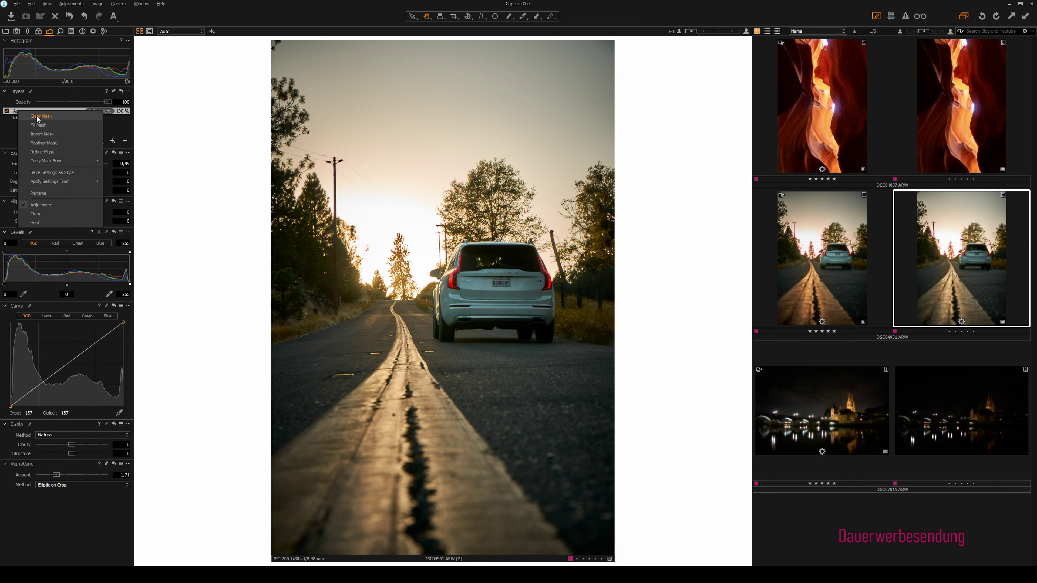
{"action": "left_click", "coordinate": [39, 117]}
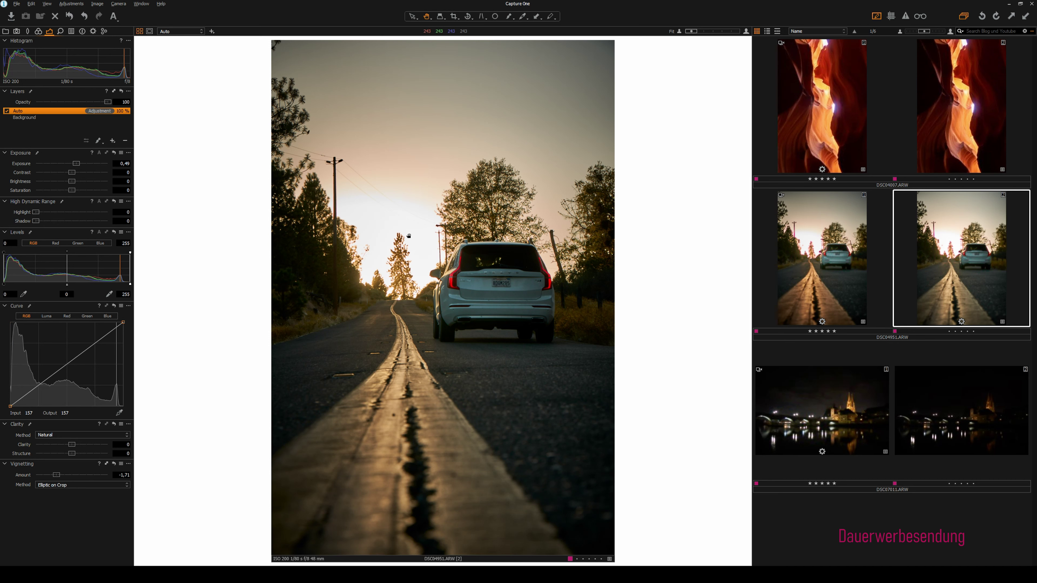
Step: Choose the mask brush and set its flow to 10
{"action": "left_click", "coordinate": [99, 141]}
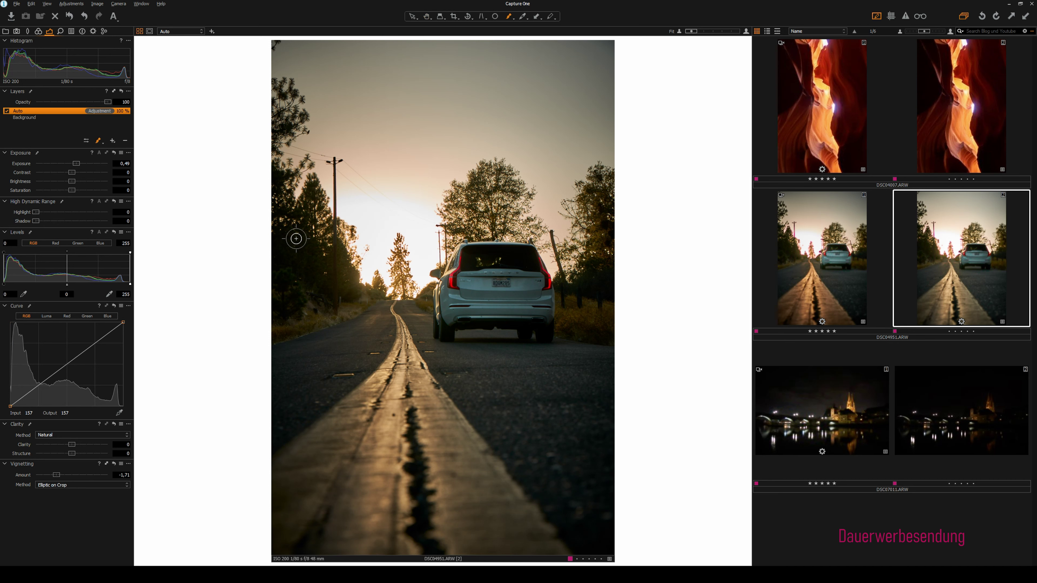
{"action": "right_click", "coordinate": [483, 278]}
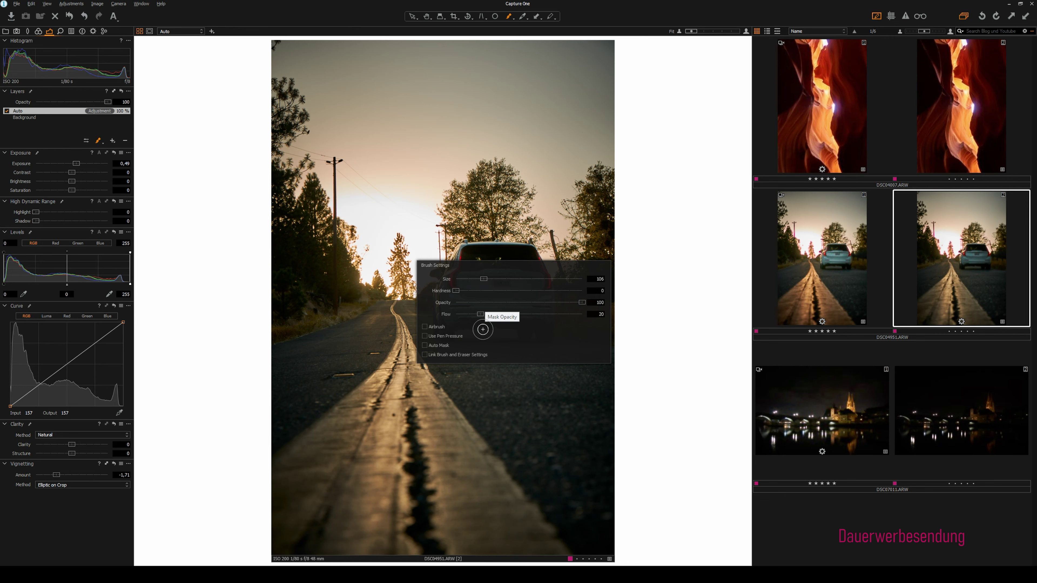
{"action": "left_click_drag", "start_coordinate": [480, 315], "coordinate": [468, 315]}
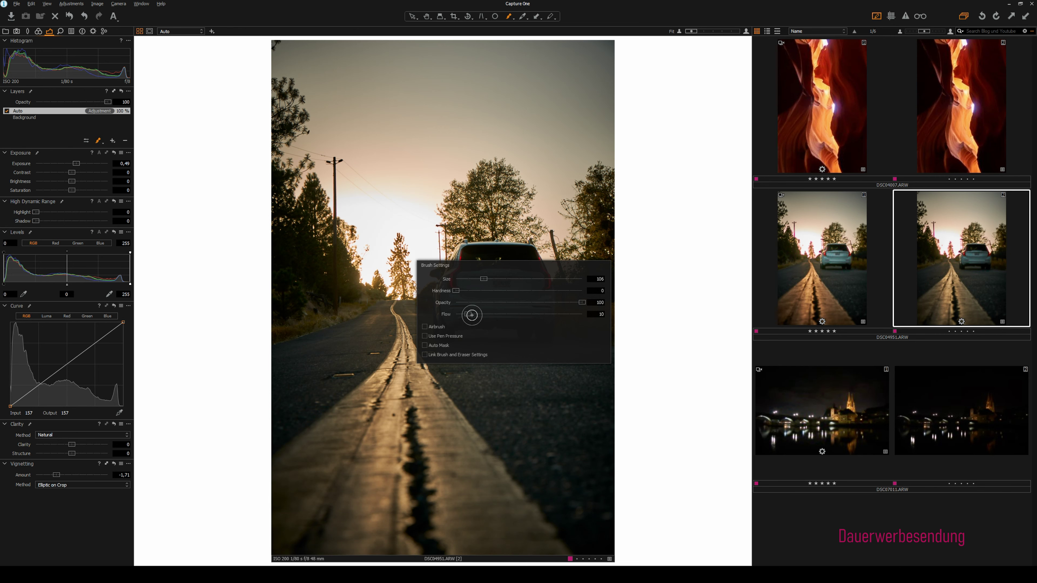
{"action": "left_click", "coordinate": [484, 279]}
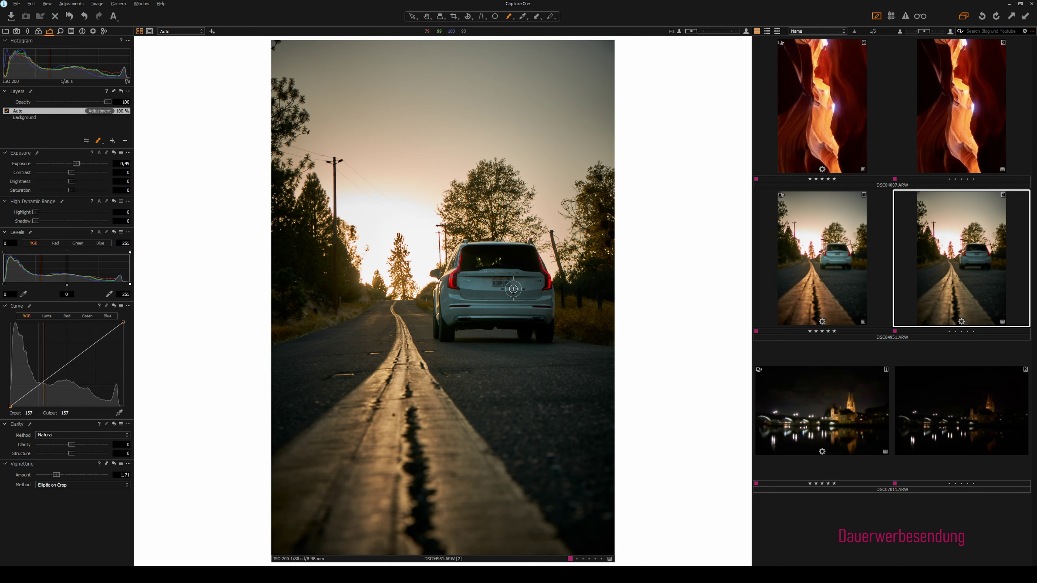
Step: Brush the Auto layer's mask over the rear of the car, then hide the mask overlay
{"action": "left_click", "coordinate": [527, 284]}
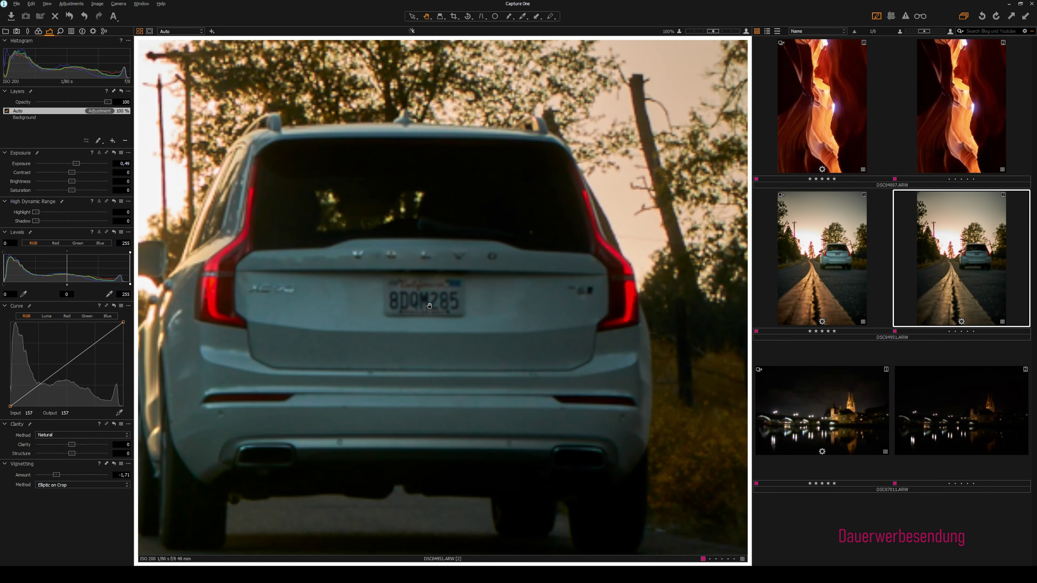
{"action": "scroll", "coordinate": [433, 305], "scroll_direction": "down", "scroll_amount": 2}
{"action": "left_click_drag", "start_coordinate": [390, 331], "coordinate": [421, 330]}
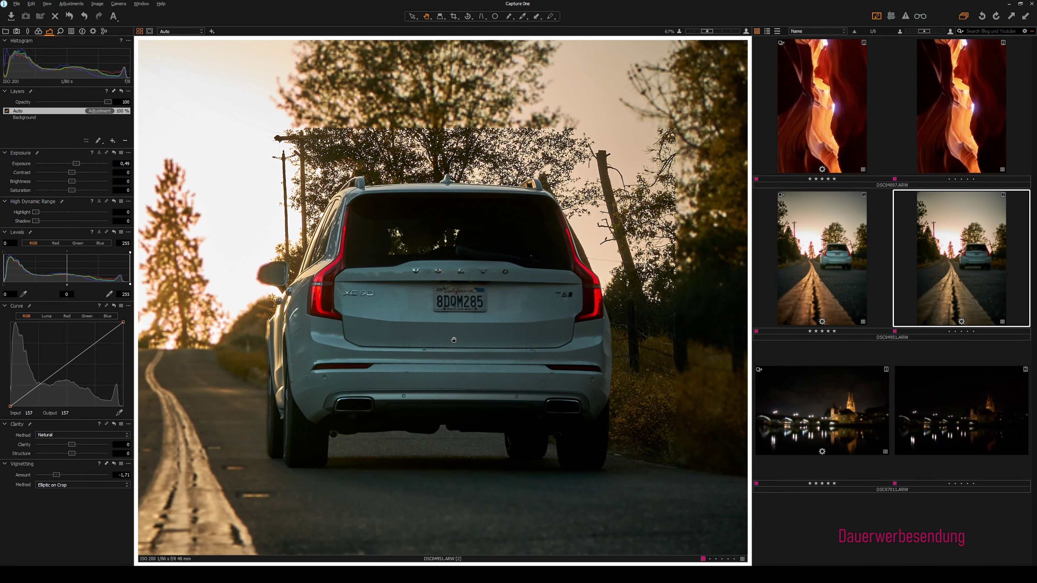
{"action": "left_click", "coordinate": [98, 140]}
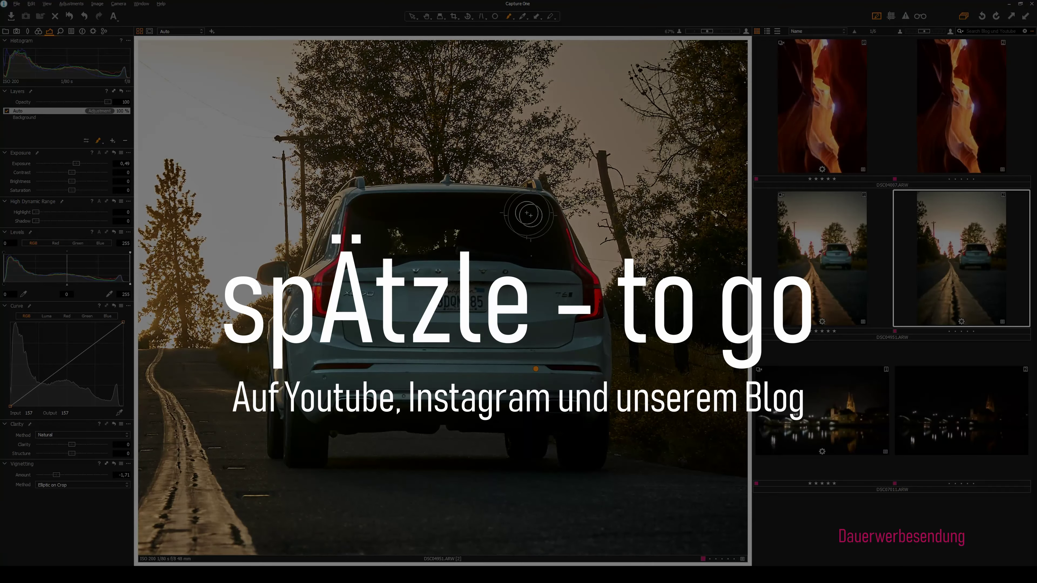
{"action": "left_click_drag", "start_coordinate": [529, 214], "coordinate": [463, 343]}
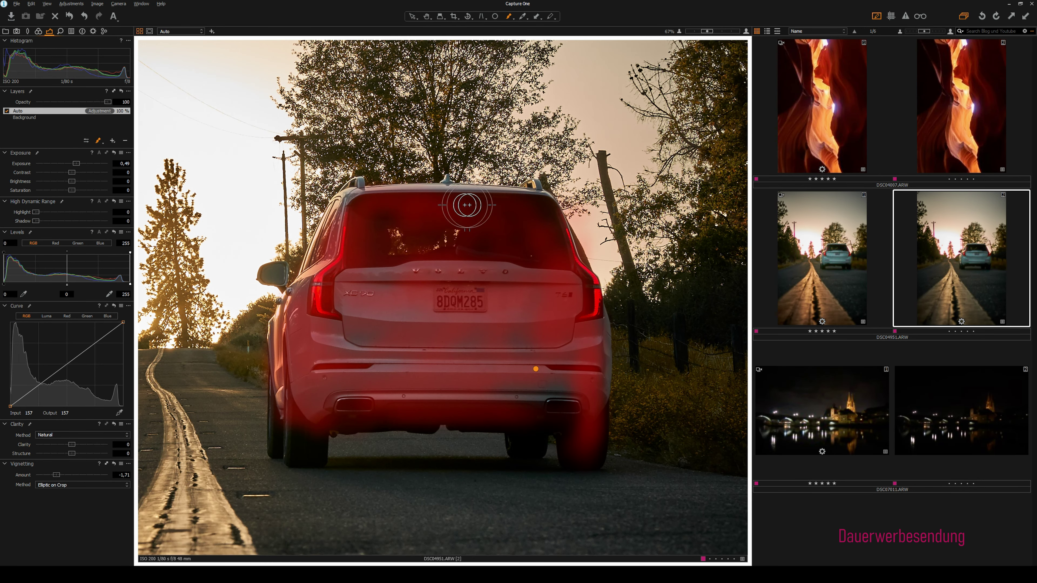
{"action": "key", "text": "m"}
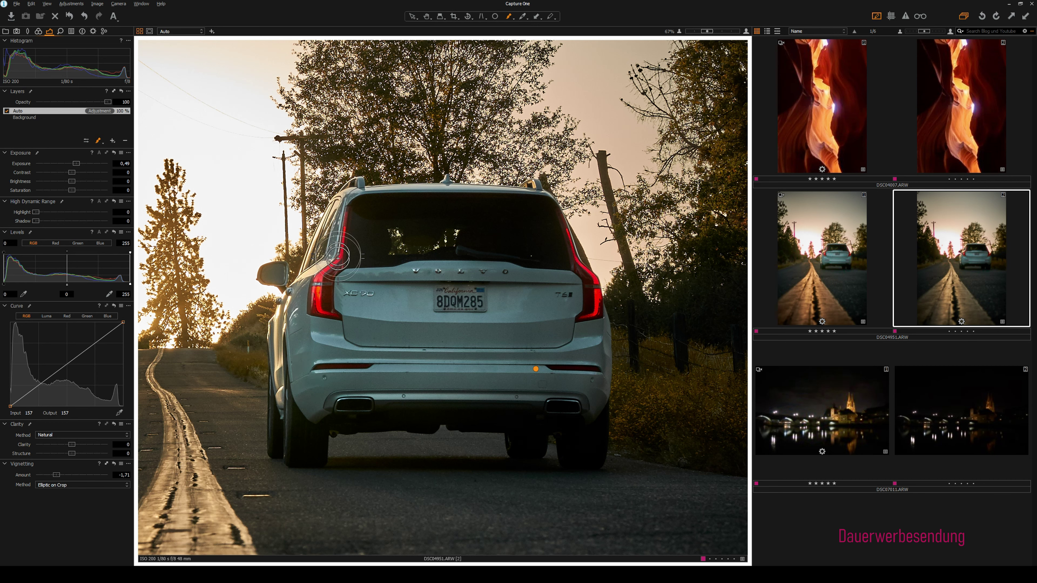
Step: Compare the car with the Auto layer switched off and on, leaving the layer enabled, and view the whole photo
{"action": "left_click", "coordinate": [6, 111]}
{"action": "left_click", "coordinate": [6, 111]}
{"action": "left_click", "coordinate": [6, 111]}
{"action": "left_click", "coordinate": [7, 111]}
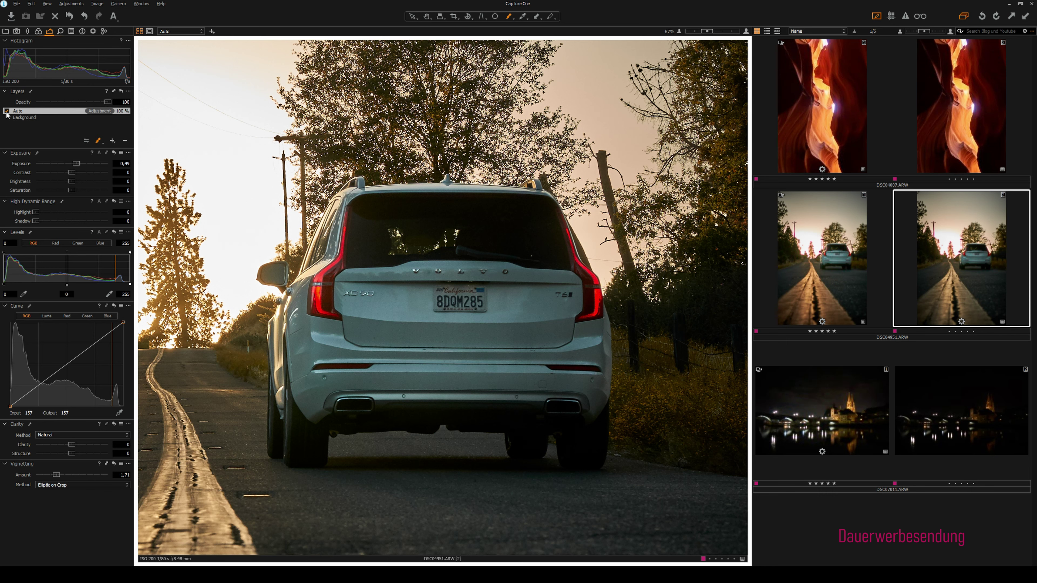
{"action": "left_click", "coordinate": [6, 111]}
{"action": "left_click", "coordinate": [7, 111]}
{"action": "left_click", "coordinate": [7, 111]}
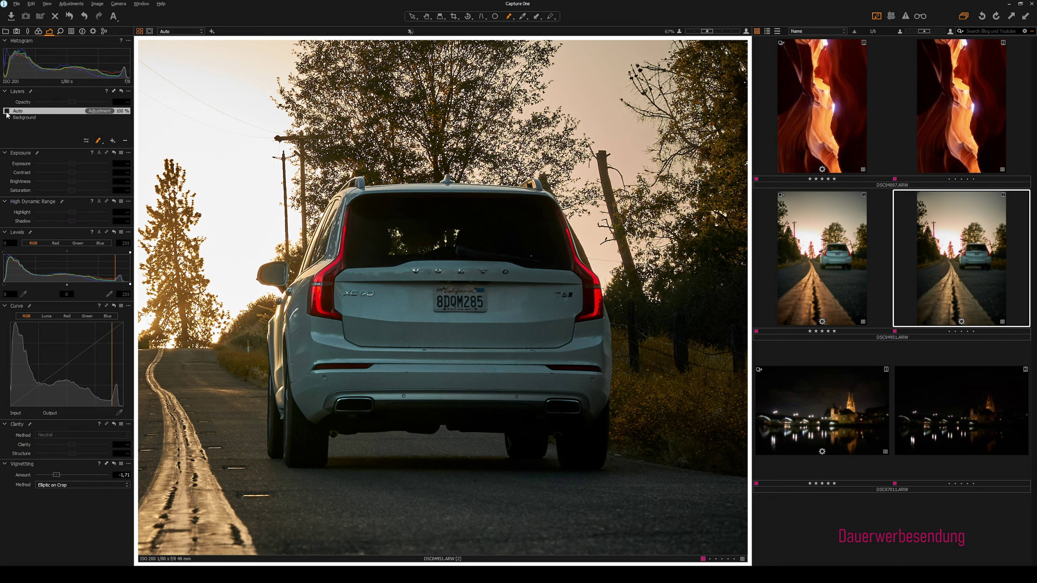
{"action": "left_click", "coordinate": [7, 111]}
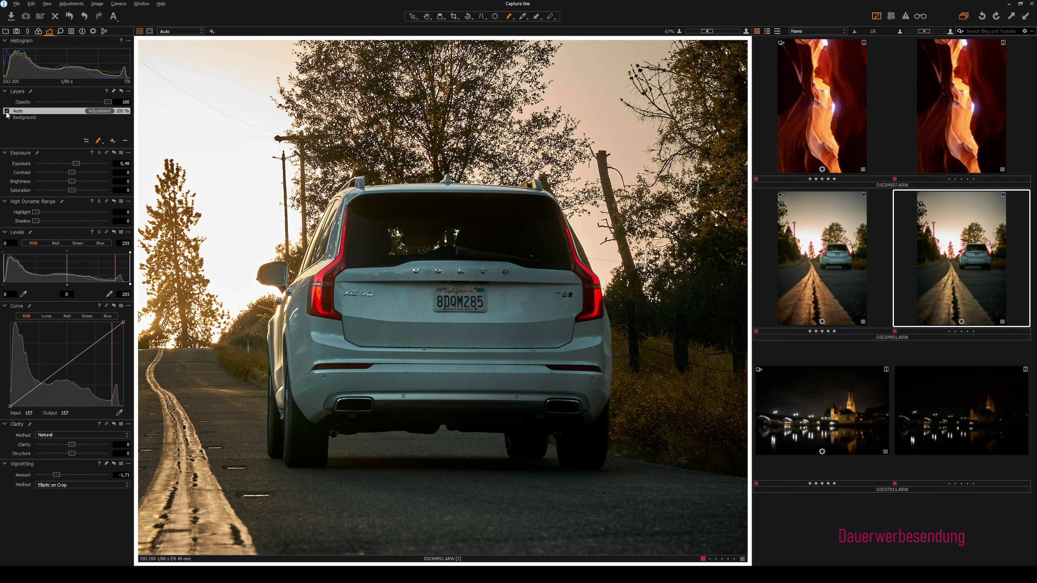
{"action": "left_click", "coordinate": [7, 111]}
{"action": "left_click", "coordinate": [7, 111]}
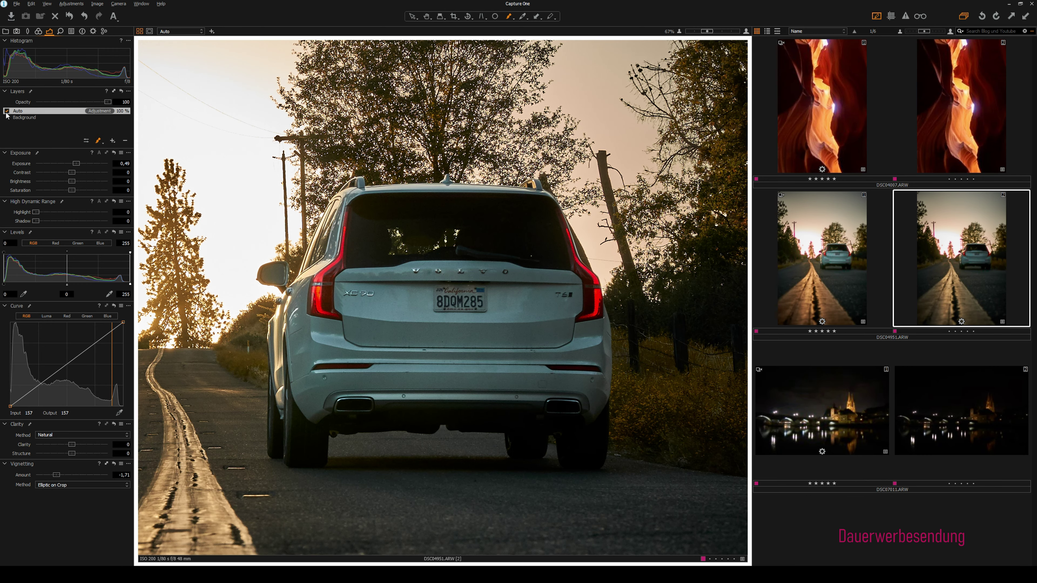
{"action": "left_click", "coordinate": [427, 17]}
{"action": "left_click", "coordinate": [440, 178]}
{"action": "left_click", "coordinate": [410, 345]}
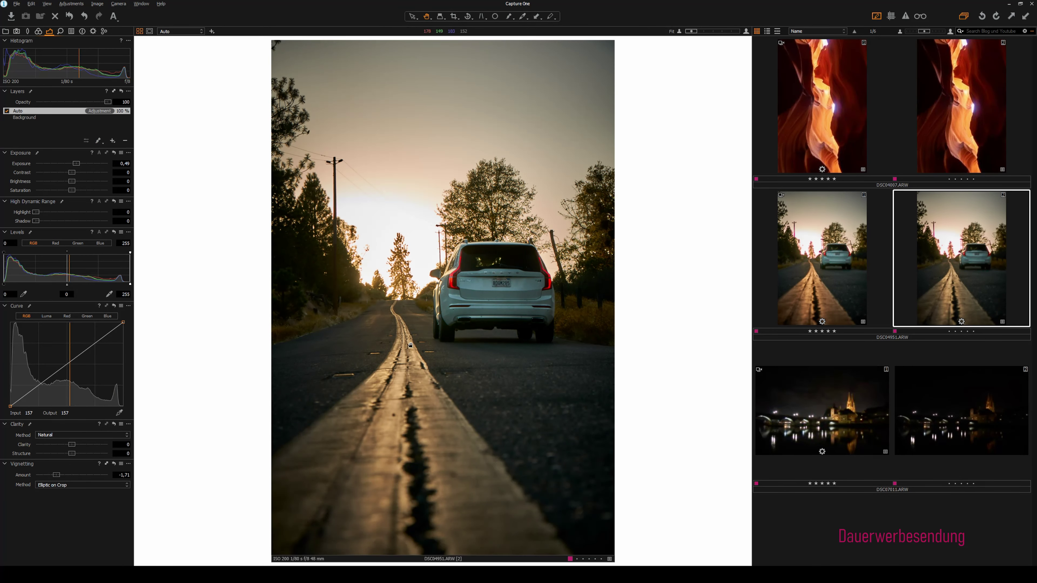
Step: Check the effect of the Auto layer on the car by disabling and re-enabling it
{"action": "left_click", "coordinate": [6, 111]}
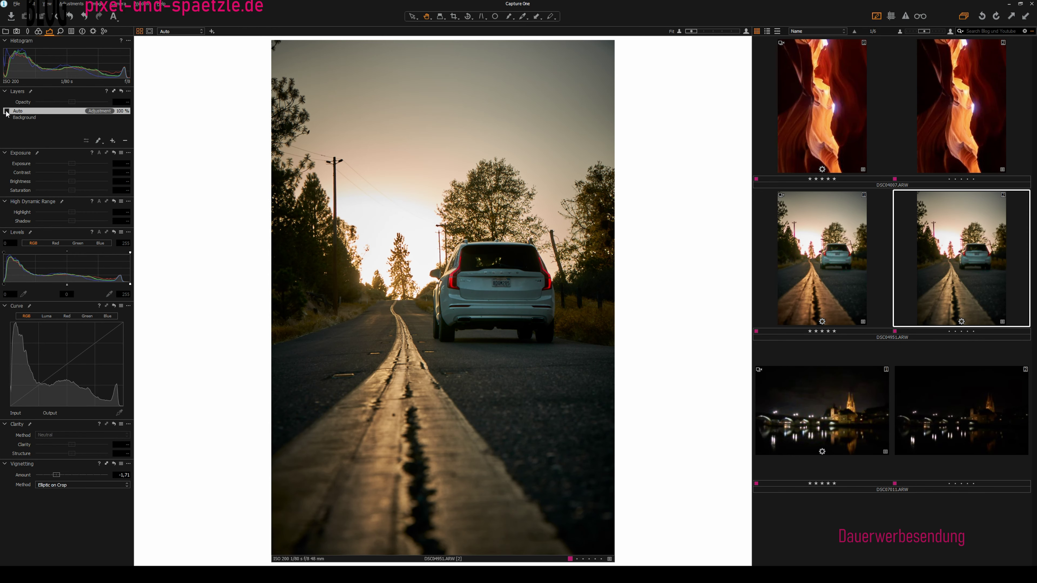
{"action": "left_click", "coordinate": [7, 111]}
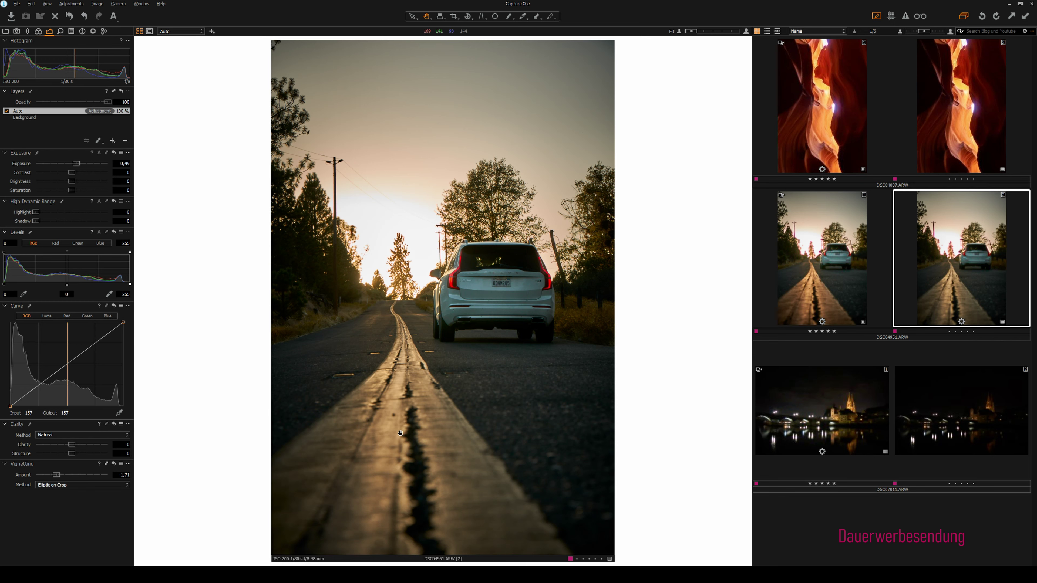
Step: Add a new adjustment layer named Mittelstreifen and fill its mask
{"action": "left_click", "coordinate": [113, 140]}
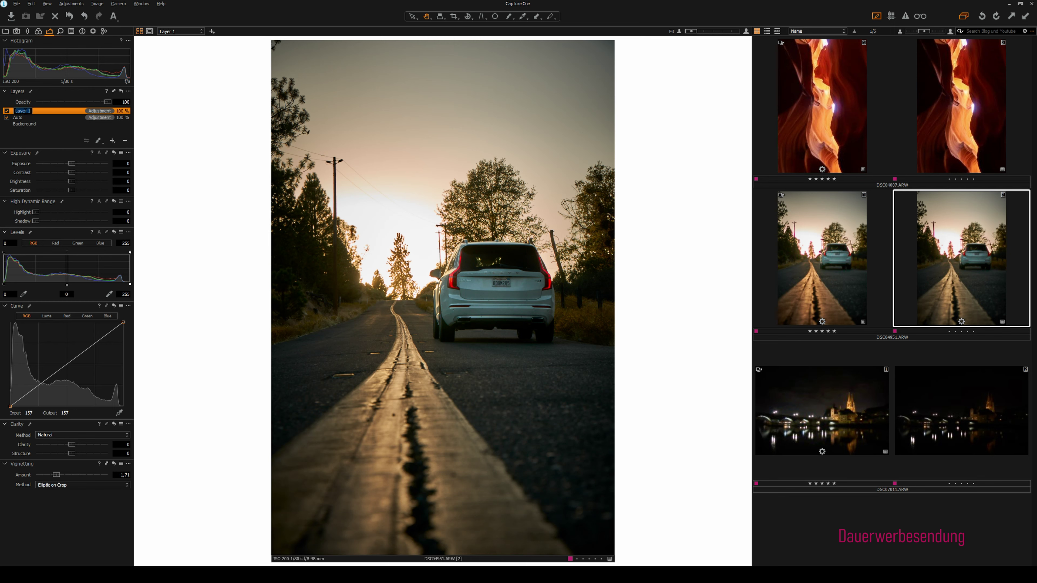
{"action": "type", "text": "Mittelstreifen"}
{"action": "key", "text": "Return"}
{"action": "right_click", "coordinate": [25, 111]}
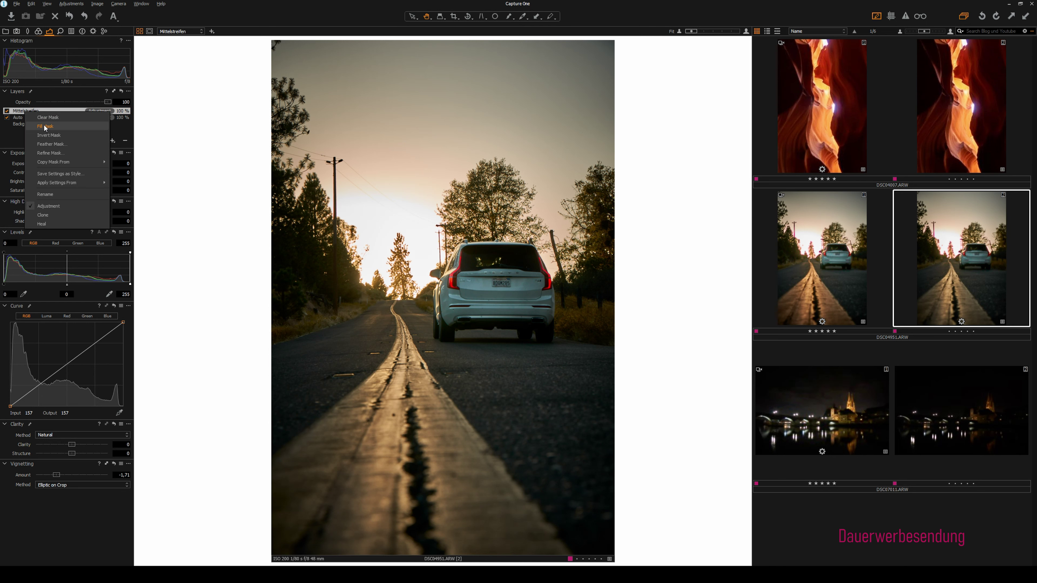
{"action": "left_click", "coordinate": [404, 394]}
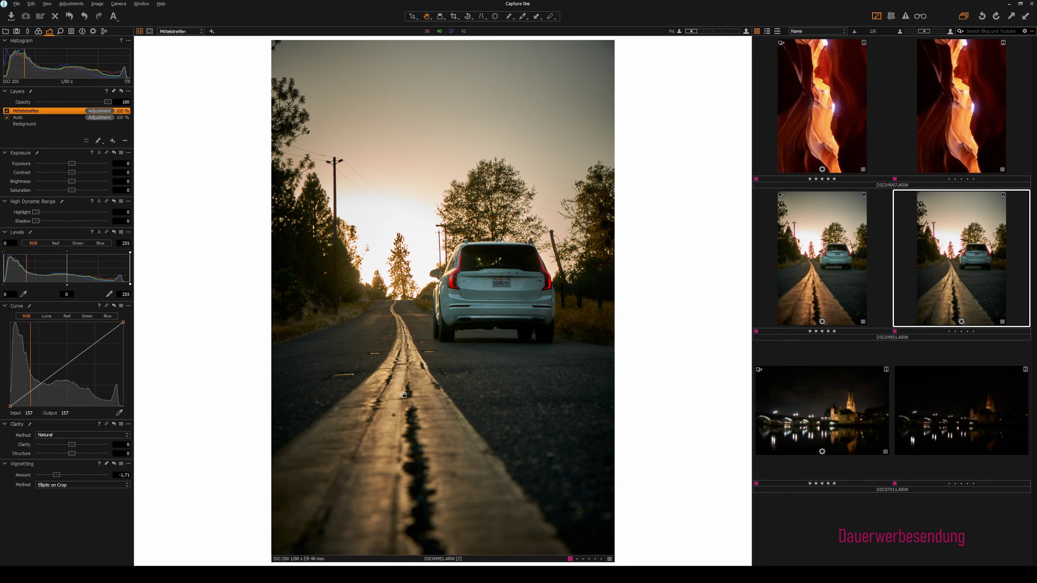
Step: Warm the Mittelstreifen layer by raising its white balance to about 9500 K
{"action": "left_click", "coordinate": [38, 31]}
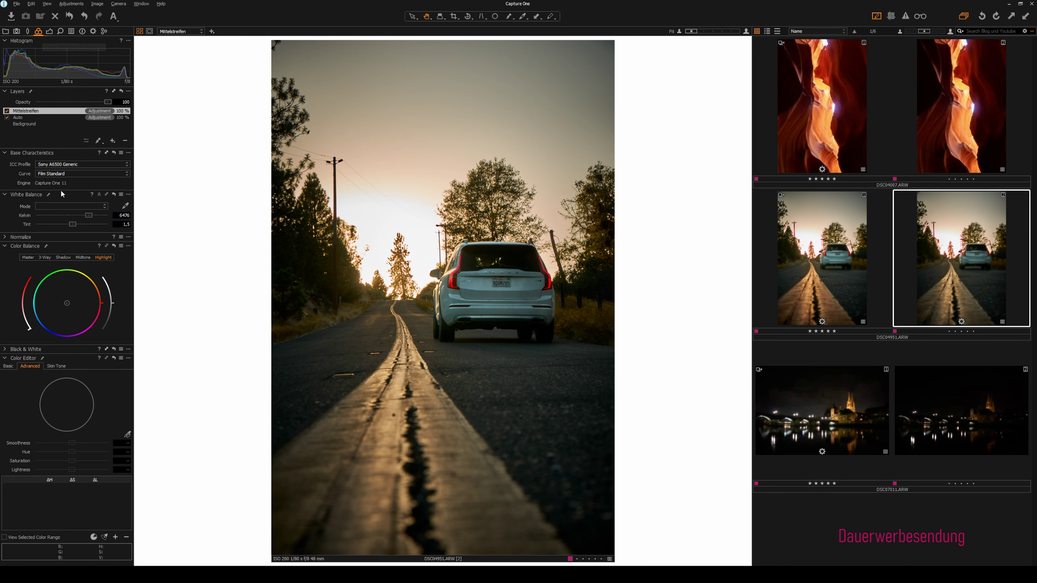
{"action": "left_click", "coordinate": [89, 216]}
{"action": "left_click_drag", "start_coordinate": [92, 217], "coordinate": [100, 217]}
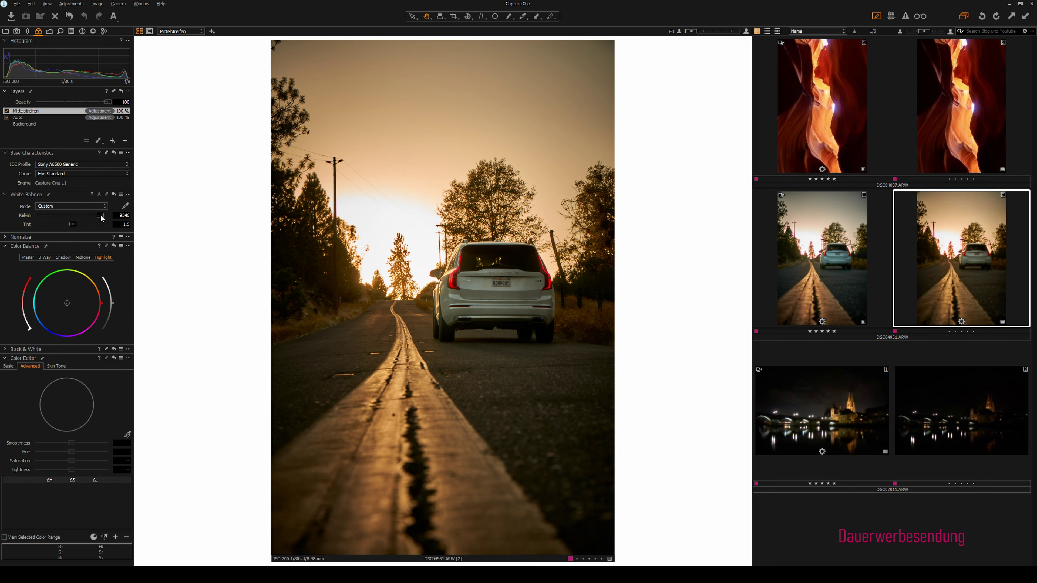
Step: Clear the Mittelstreifen layer's mask and brush it back in along the road's centre line up to the horizon
{"action": "right_click", "coordinate": [26, 112]}
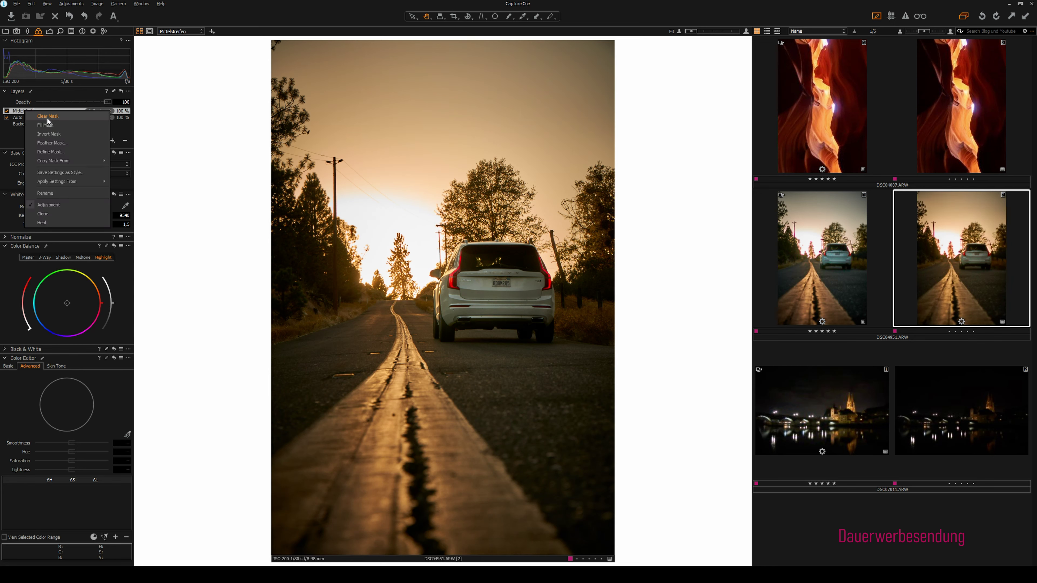
{"action": "left_click", "coordinate": [47, 116]}
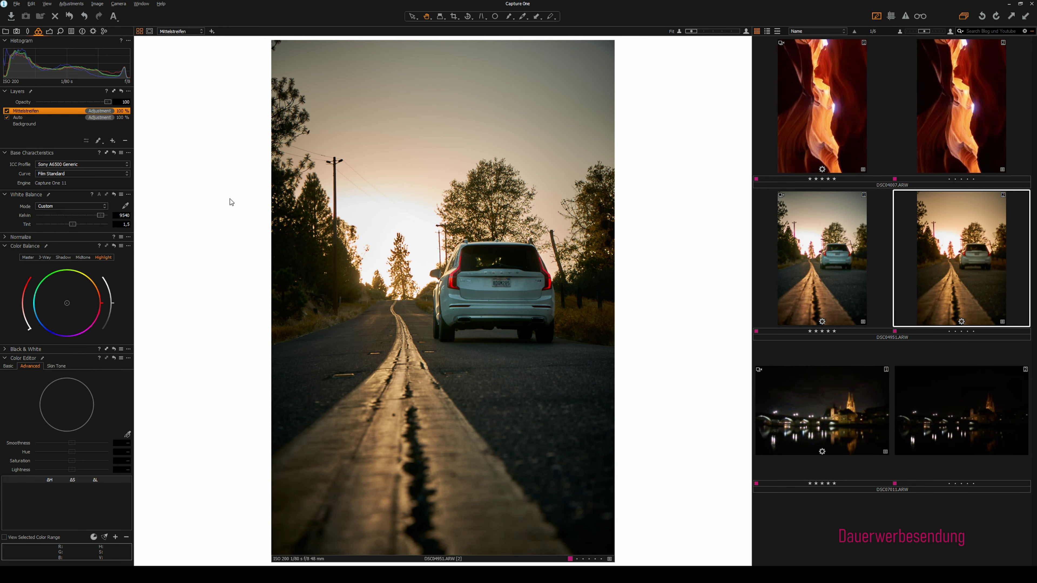
{"action": "left_click", "coordinate": [97, 141]}
{"action": "left_click_drag", "start_coordinate": [385, 445], "coordinate": [396, 445]}
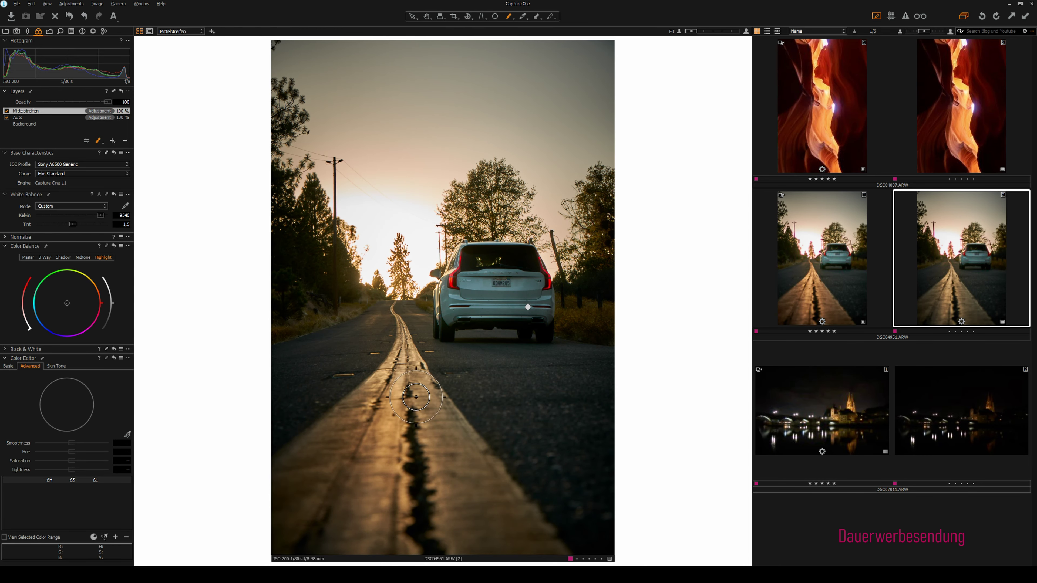
{"action": "scroll", "coordinate": [411, 342], "scroll_direction": "up", "scroll_amount": 2}
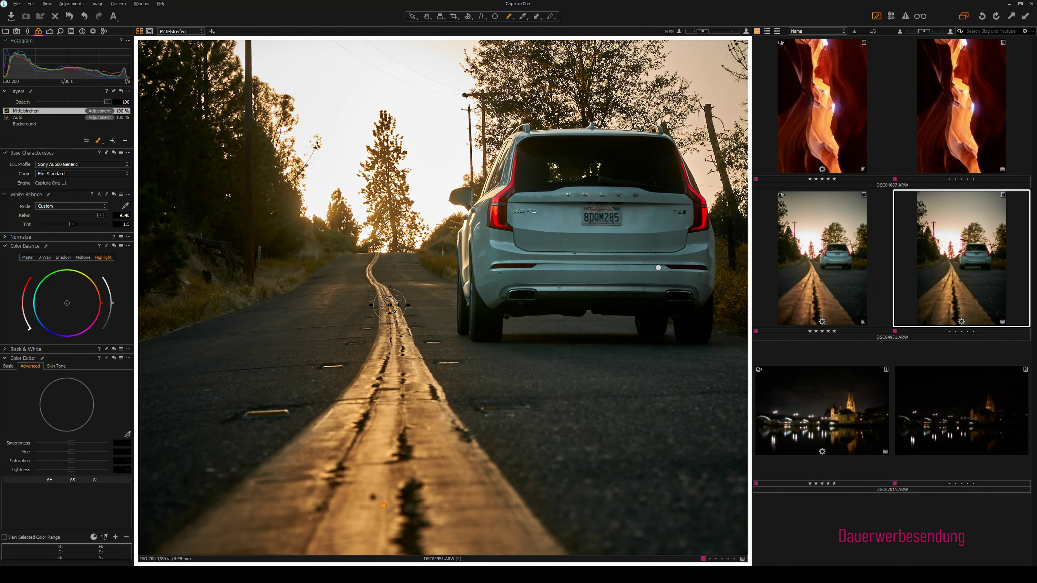
{"action": "scroll", "coordinate": [390, 287], "scroll_direction": "up", "scroll_amount": 2}
{"action": "scroll", "coordinate": [390, 287], "scroll_direction": "down", "scroll_amount": 4}
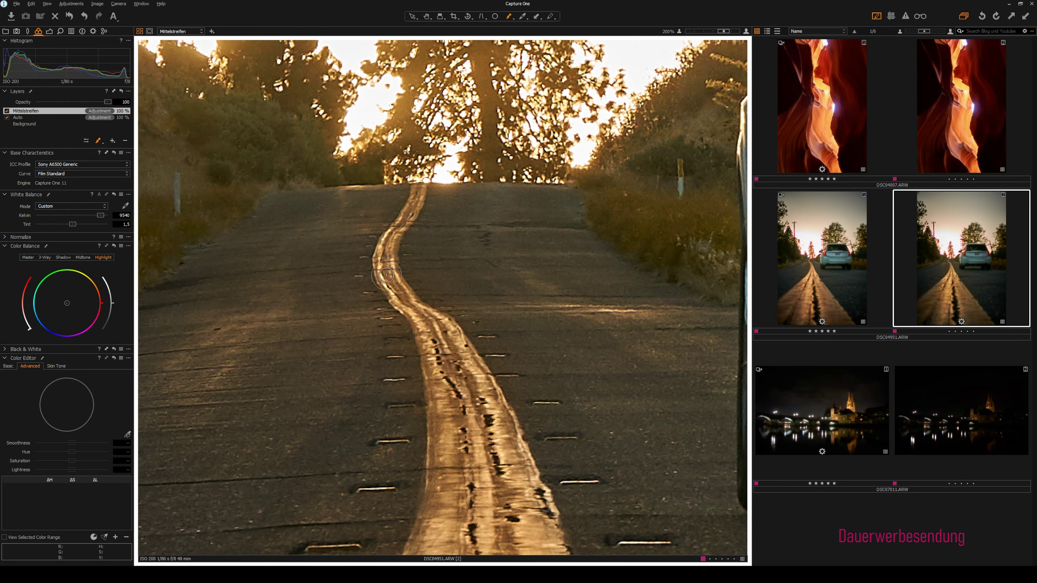
Step: Compare the road's centre line with the Mittelstreifen layer switched off and on, leaving the layer enabled
{"action": "left_click", "coordinate": [6, 111]}
{"action": "left_click", "coordinate": [6, 111]}
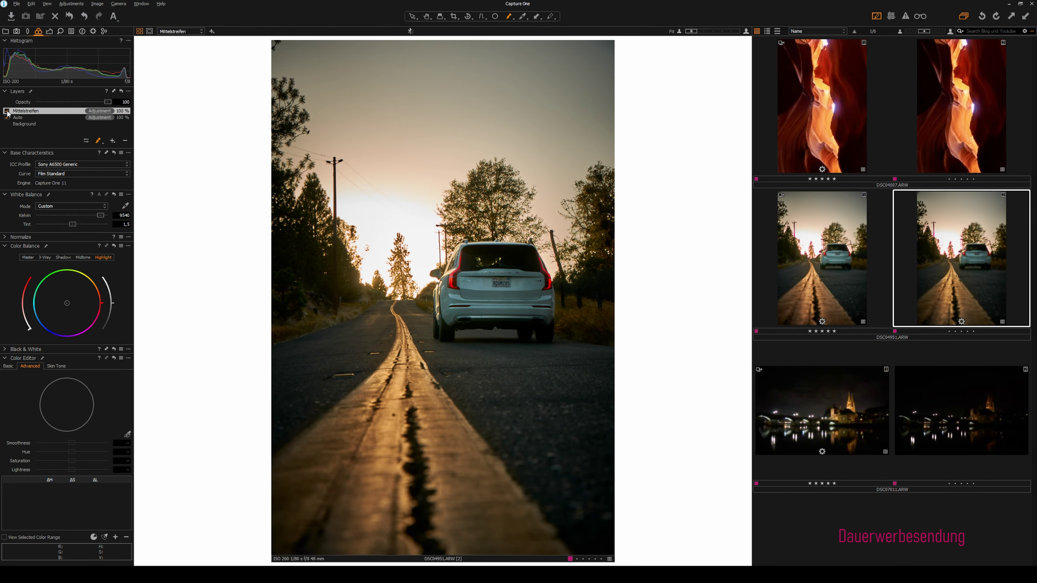
{"action": "left_click", "coordinate": [6, 111]}
{"action": "left_click", "coordinate": [6, 111]}
Step: Set the clarity of the Mittelstreifen layer to 45 using the Natural method
{"action": "left_click", "coordinate": [50, 32]}
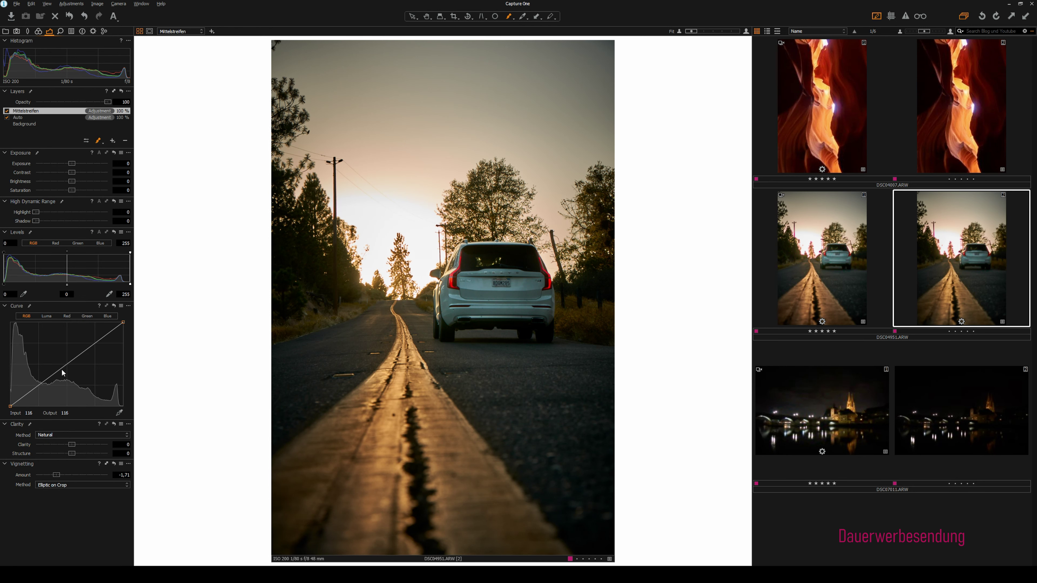
{"action": "left_click_drag", "start_coordinate": [72, 445], "coordinate": [88, 445]}
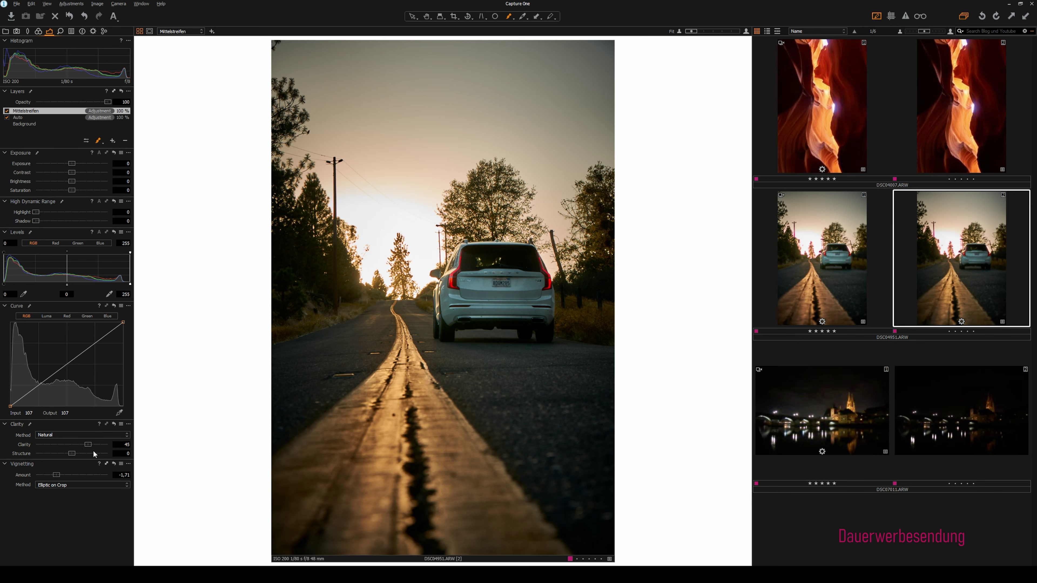
{"action": "scroll", "coordinate": [92, 447], "scroll_direction": "down", "scroll_amount": 5}
{"action": "key", "text": "ctrl+alt+c"}
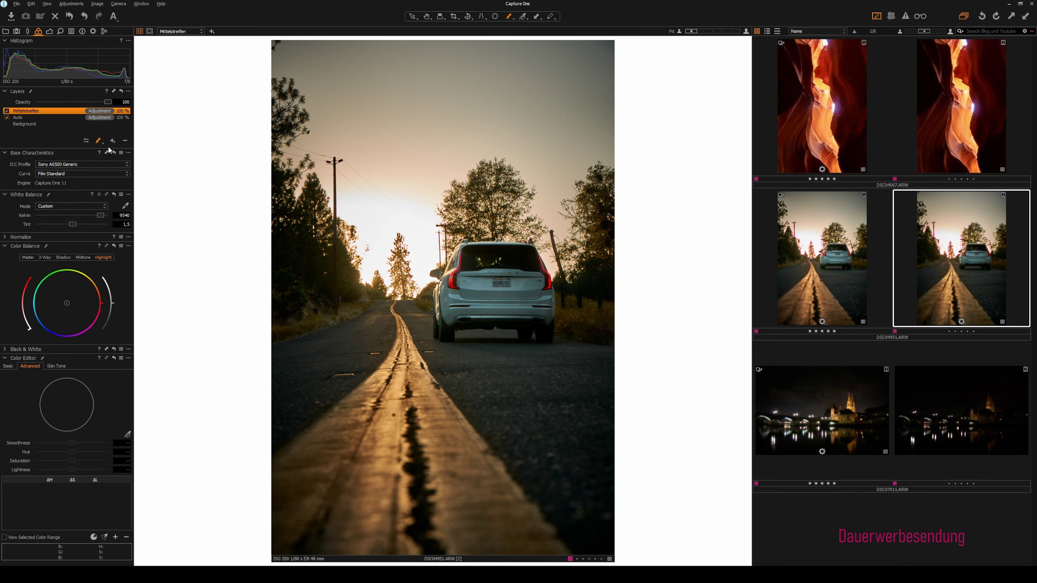
Step: Add another adjustment layer and name it Sonnenuntergang
{"action": "left_click", "coordinate": [112, 140]}
{"action": "double_click", "coordinate": [28, 110]}
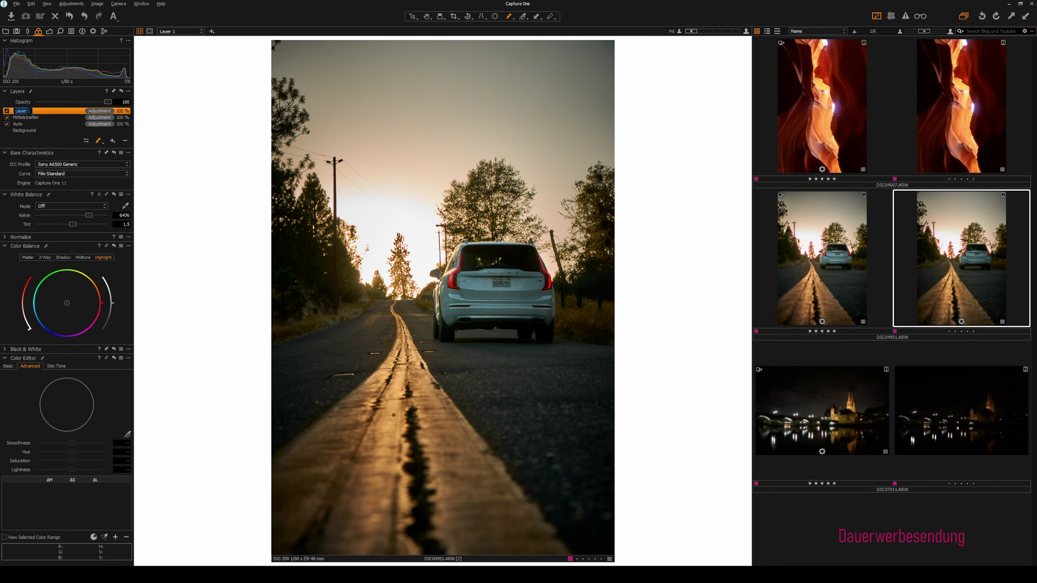
{"action": "type", "text": "Sonnenuntergang"}
{"action": "key", "text": "Return"}
Step: Draw a gradient mask over the sky down towards the horizon on the Sonnenuntergang layer and set its exposure to -0.81
{"action": "left_click", "coordinate": [98, 141]}
{"action": "left_click", "coordinate": [119, 168]}
{"action": "left_click_drag", "start_coordinate": [550, 43], "coordinate": [405, 245]}
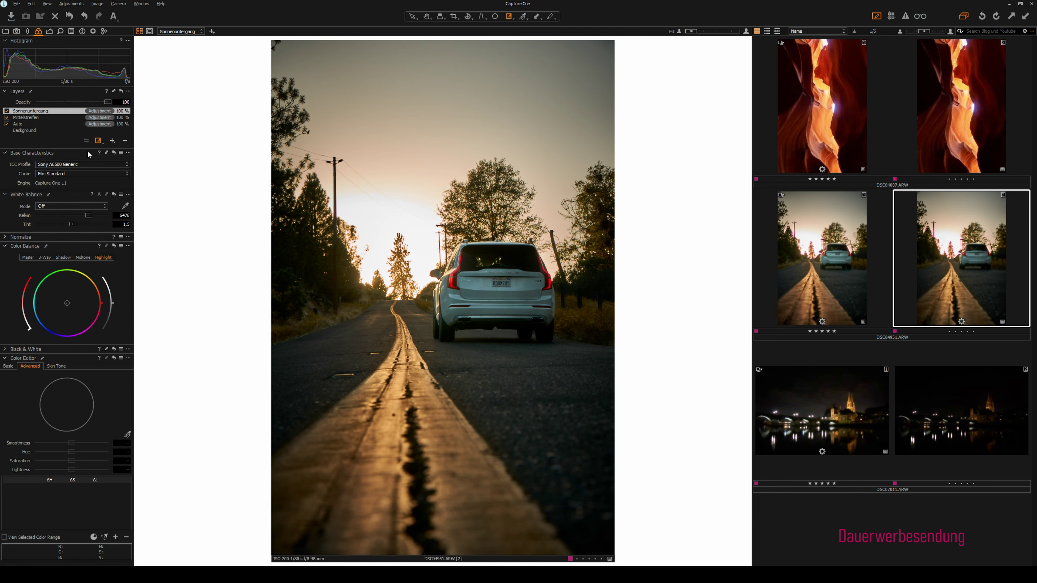
{"action": "left_click", "coordinate": [49, 34]}
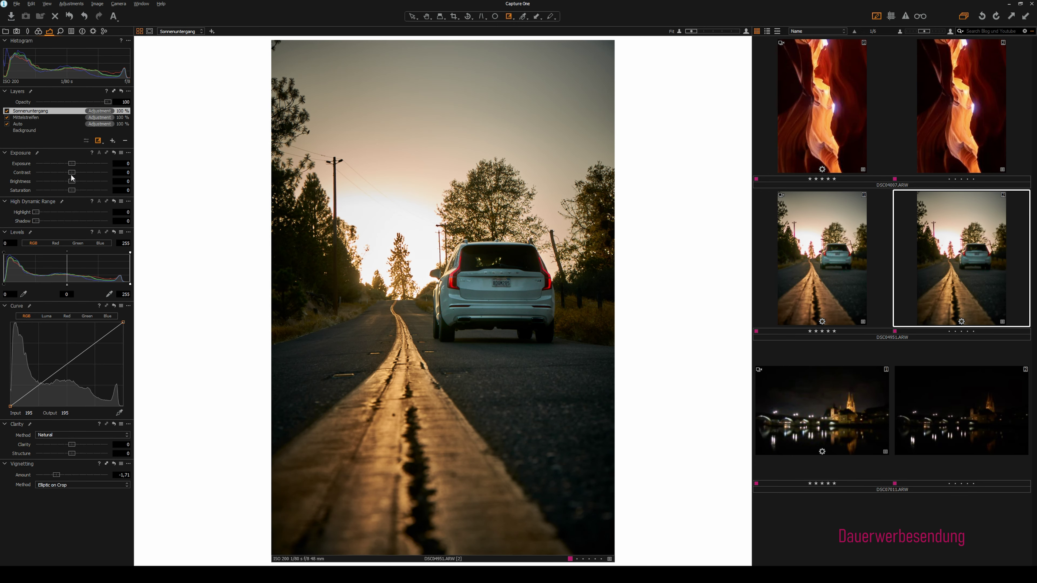
{"action": "left_click_drag", "start_coordinate": [74, 164], "coordinate": [67, 167]}
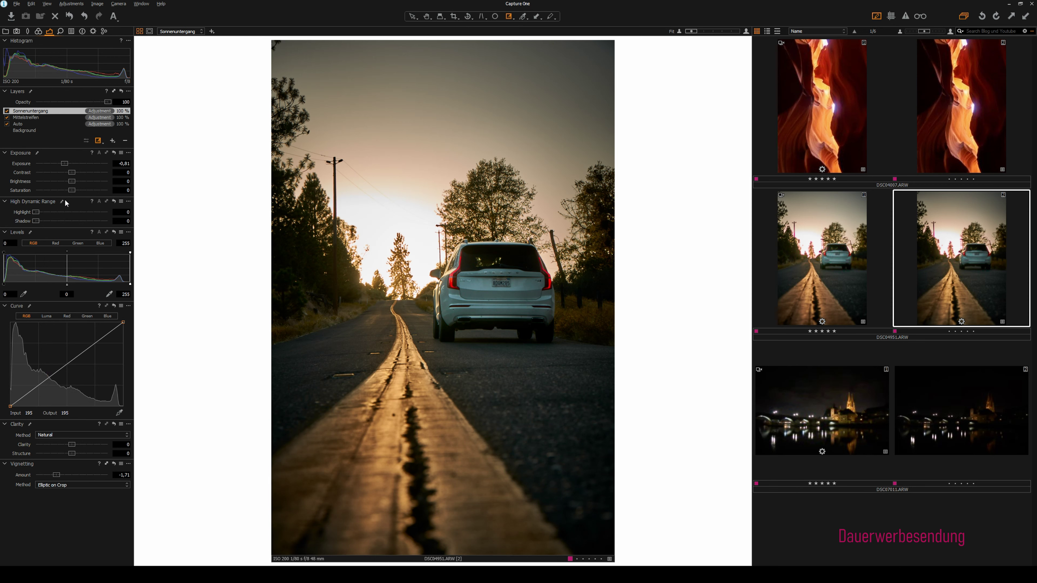
Step: Pick the warm sky tone above the trees as a colour range in the advanced Color Editor
{"action": "left_click", "coordinate": [39, 31]}
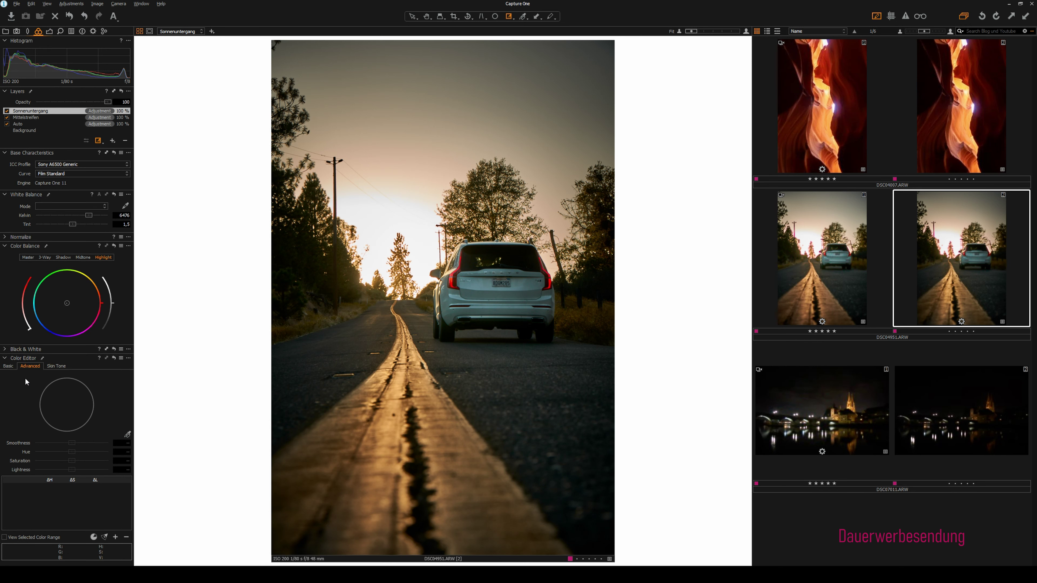
{"action": "left_click", "coordinate": [127, 434]}
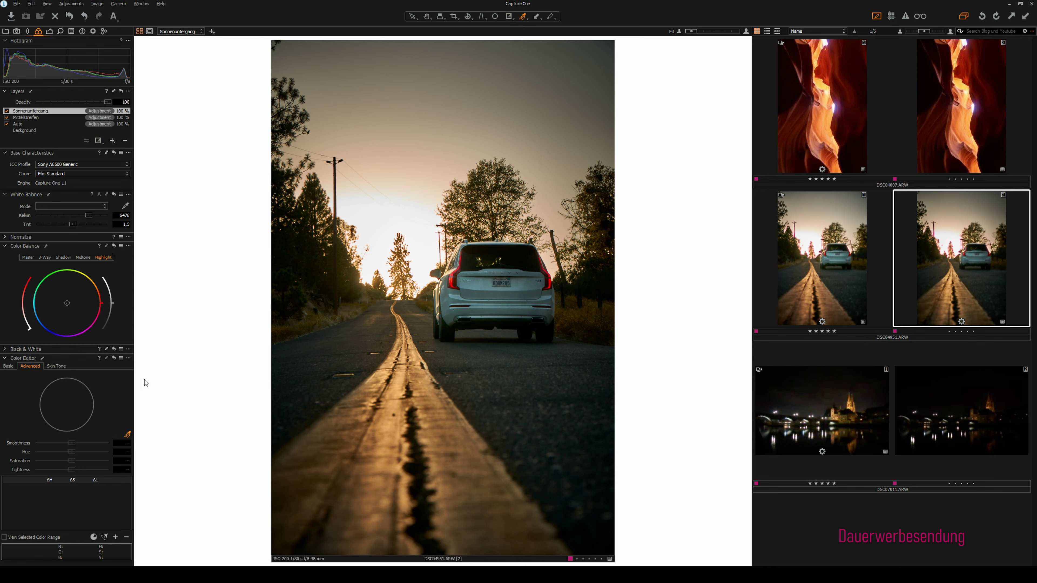
{"action": "left_click", "coordinate": [425, 169]}
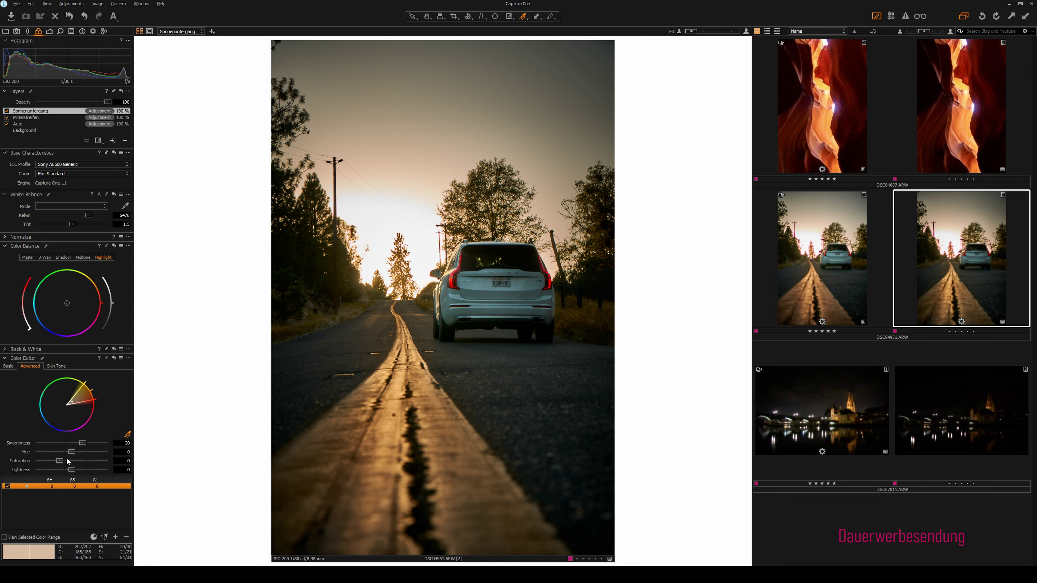
Step: Set the picked sky colour's saturation to 86.7 and hue to -15.7, and widen its colour range towards red
{"action": "left_click_drag", "start_coordinate": [65, 459], "coordinate": [81, 461]}
{"action": "left_click_drag", "start_coordinate": [71, 452], "coordinate": [53, 452]}
{"action": "left_click_drag", "start_coordinate": [94, 399], "coordinate": [95, 410]}
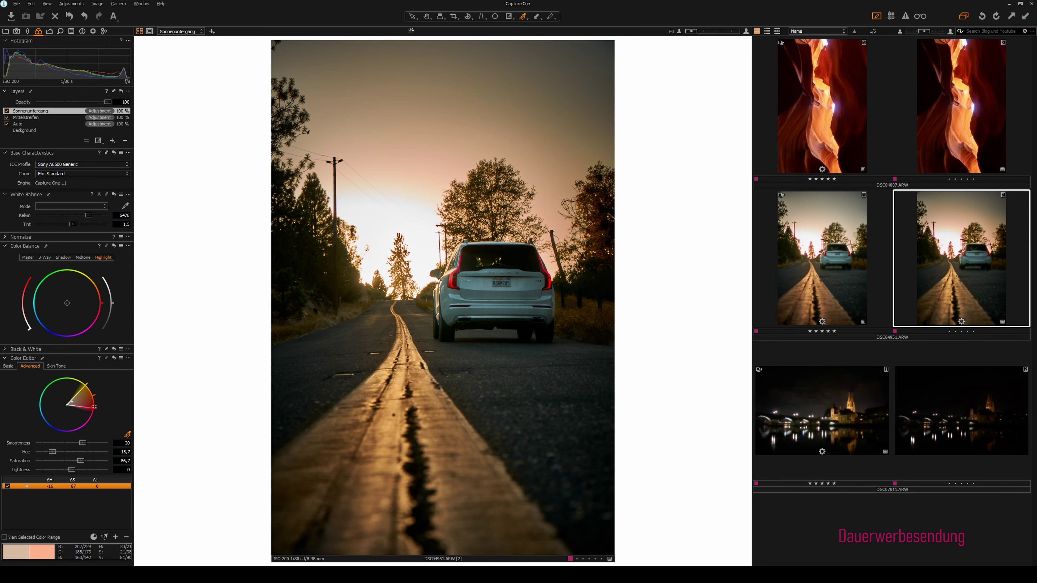
{"action": "left_click", "coordinate": [963, 260]}
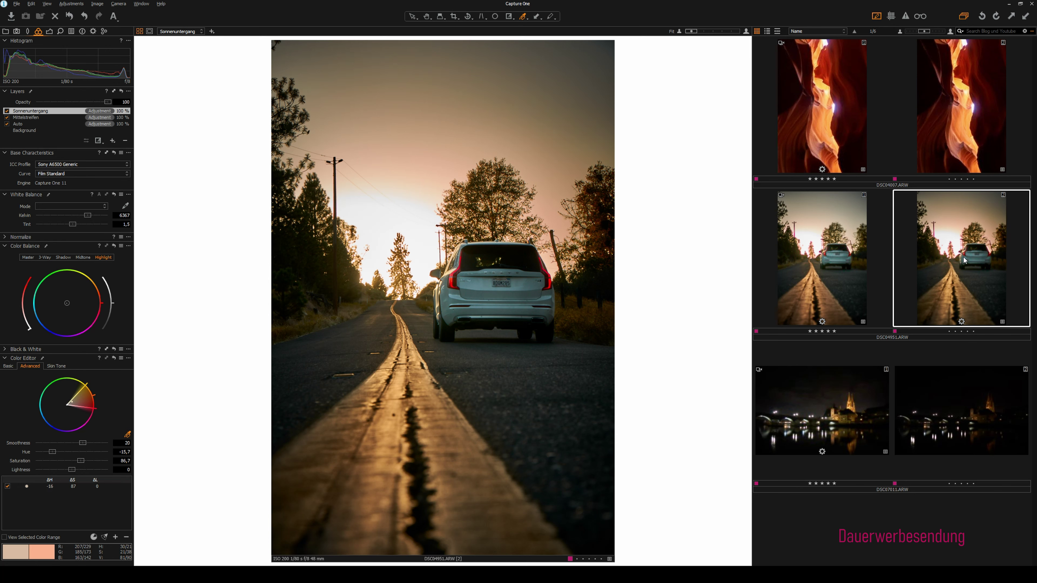